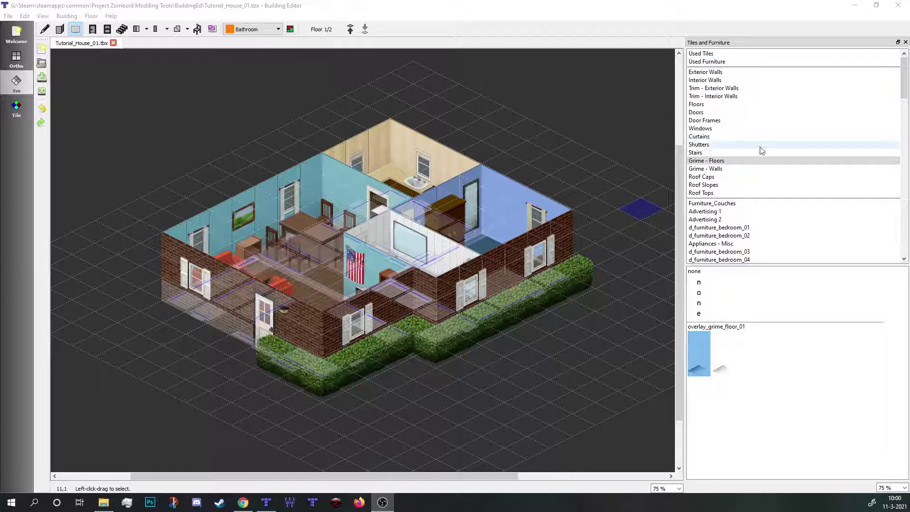
- Look through the list of available tile and furniture categories
{"action": "scroll", "coordinate": [724, 174], "scroll_direction": "down", "scroll_amount": 4}
{"action": "scroll", "coordinate": [744, 176], "scroll_direction": "up", "scroll_amount": 4}
{"action": "scroll", "coordinate": [760, 215], "scroll_direction": "down", "scroll_amount": 13}
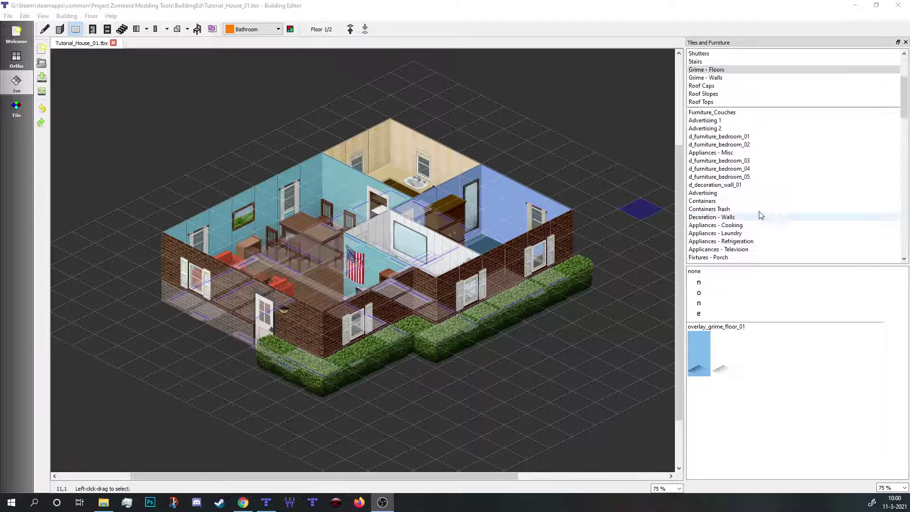
{"action": "scroll", "coordinate": [762, 172], "scroll_direction": "down", "scroll_amount": 15}
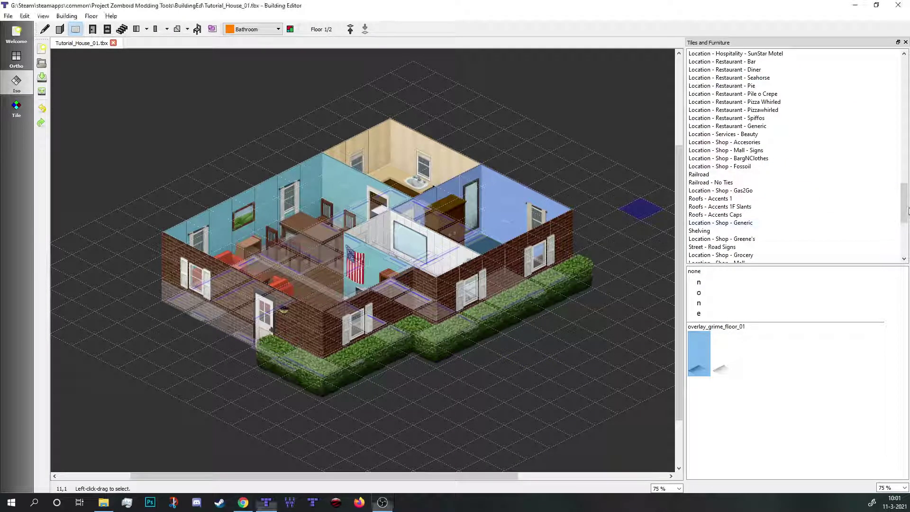
{"action": "left_click_drag", "start_coordinate": [906, 182], "coordinate": [905, 67]}
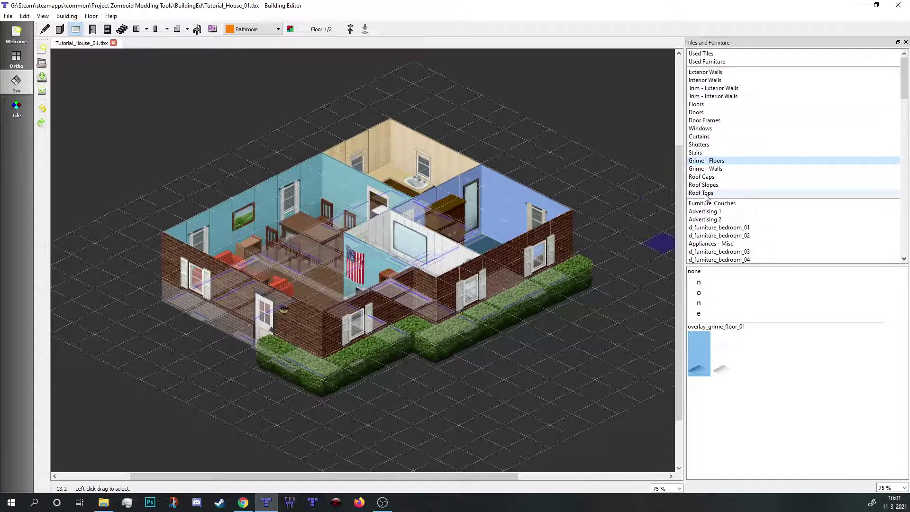
- Open the Building Tiles dialog from the Trim - Interior Walls category and resize it to fit within the screen
{"action": "left_click", "coordinate": [766, 96]}
{"action": "left_click_drag", "start_coordinate": [0, 38], "coordinate": [588, 12]}
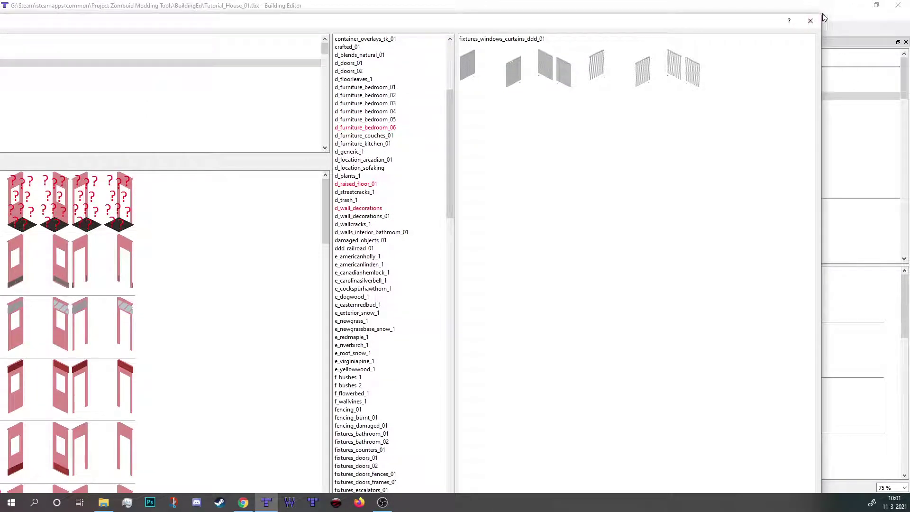
{"action": "left_click_drag", "start_coordinate": [715, 20], "coordinate": [909, 30]}
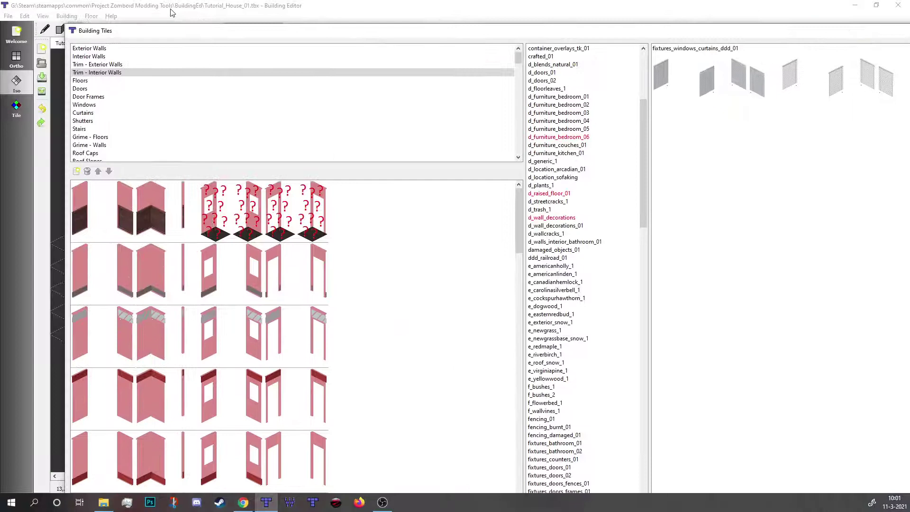
{"action": "left_click_drag", "start_coordinate": [63, 25], "coordinate": [364, 117]}
{"action": "left_click_drag", "start_coordinate": [524, 126], "coordinate": [376, 34]}
- Browse the Building Tiles category list and examine the furniture entries of Vegetation - Farm
{"action": "scroll", "coordinate": [209, 51], "scroll_direction": "down", "scroll_amount": 15}
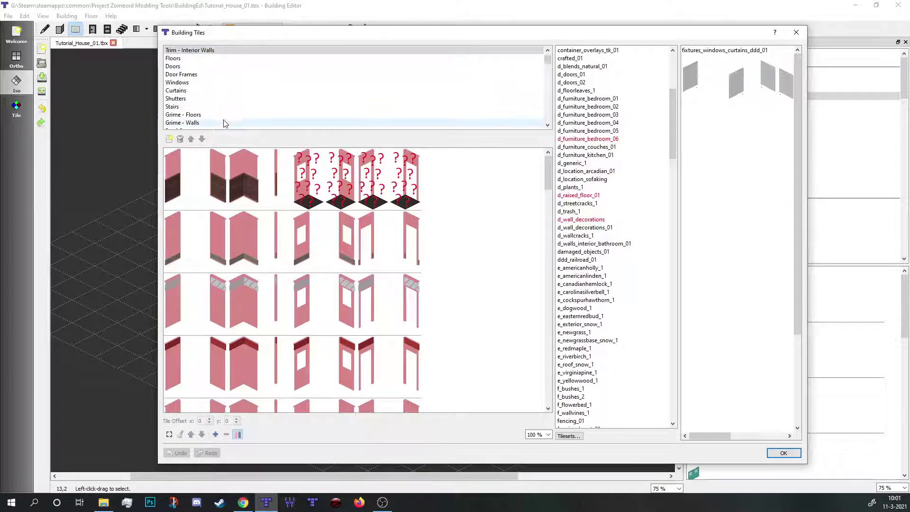
{"action": "scroll", "coordinate": [231, 77], "scroll_direction": "down", "scroll_amount": 8}
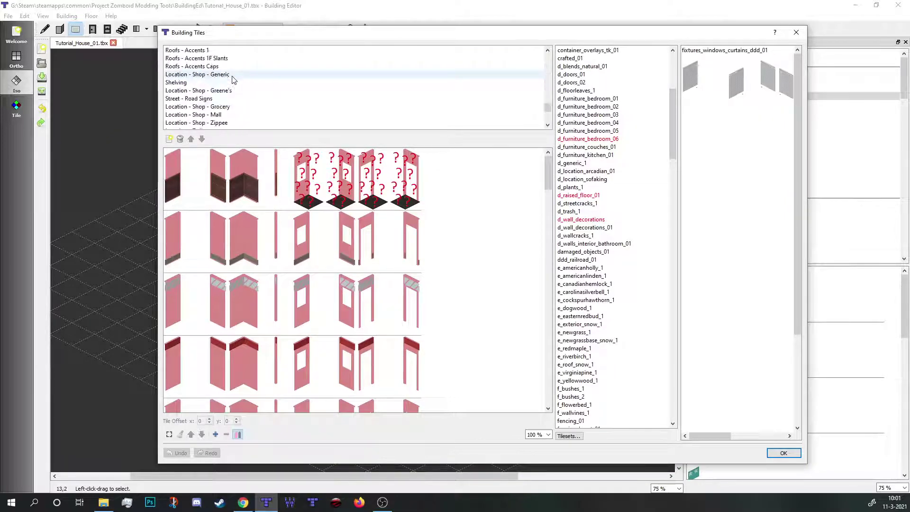
{"action": "left_click_drag", "start_coordinate": [478, 32], "coordinate": [292, 24]}
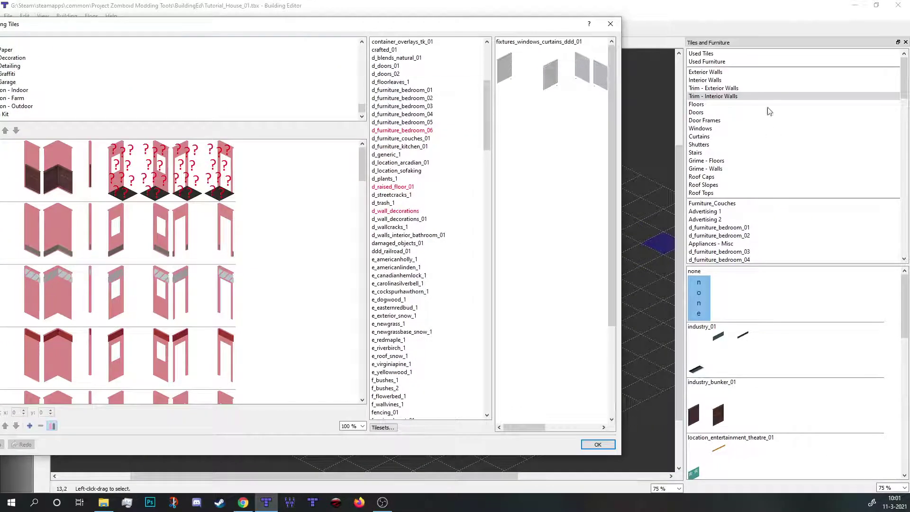
{"action": "left_click_drag", "start_coordinate": [429, 20], "coordinate": [586, 22]}
{"action": "left_click", "coordinate": [159, 100]}
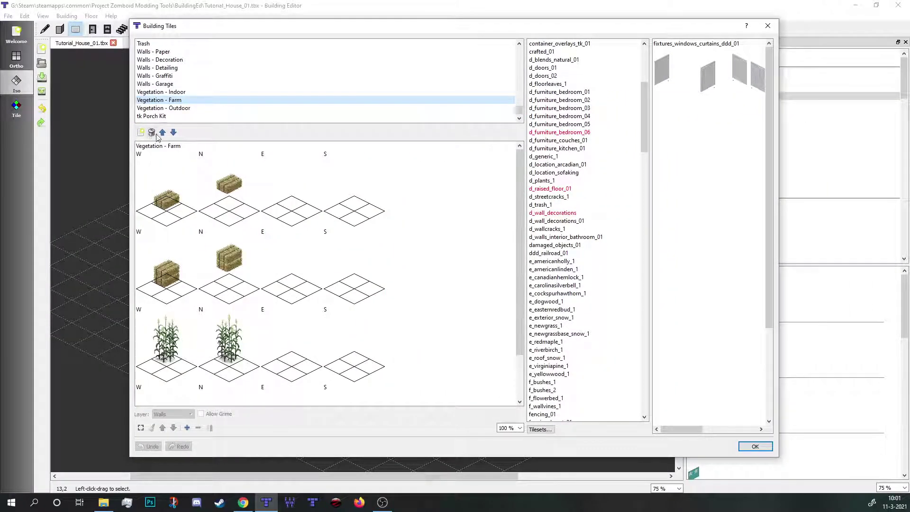
{"action": "scroll", "coordinate": [184, 116], "scroll_direction": "up", "scroll_amount": 10}
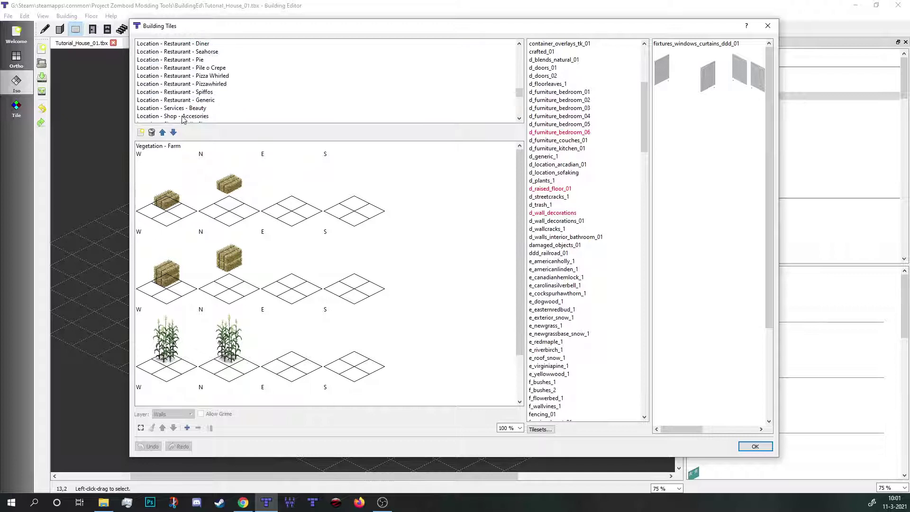
{"action": "scroll", "coordinate": [192, 84], "scroll_direction": "up", "scroll_amount": 10}
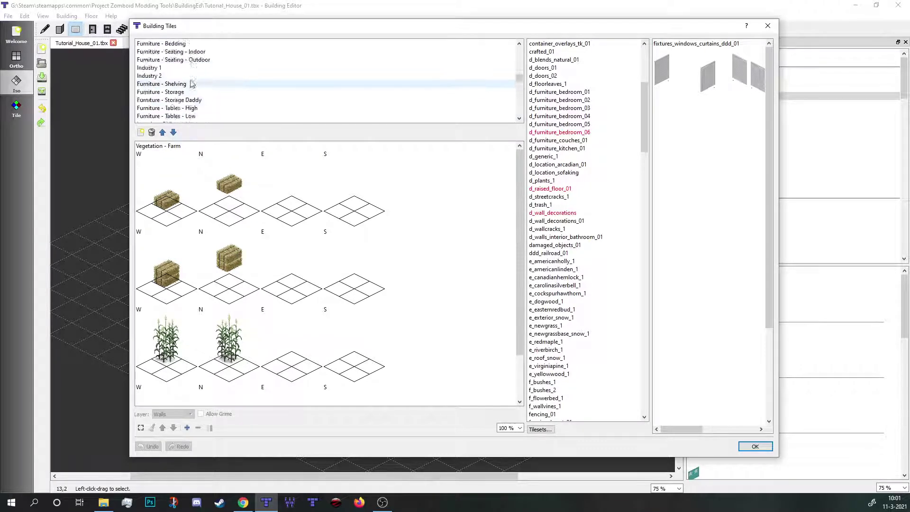
{"action": "scroll", "coordinate": [192, 84], "scroll_direction": "up", "scroll_amount": 5}
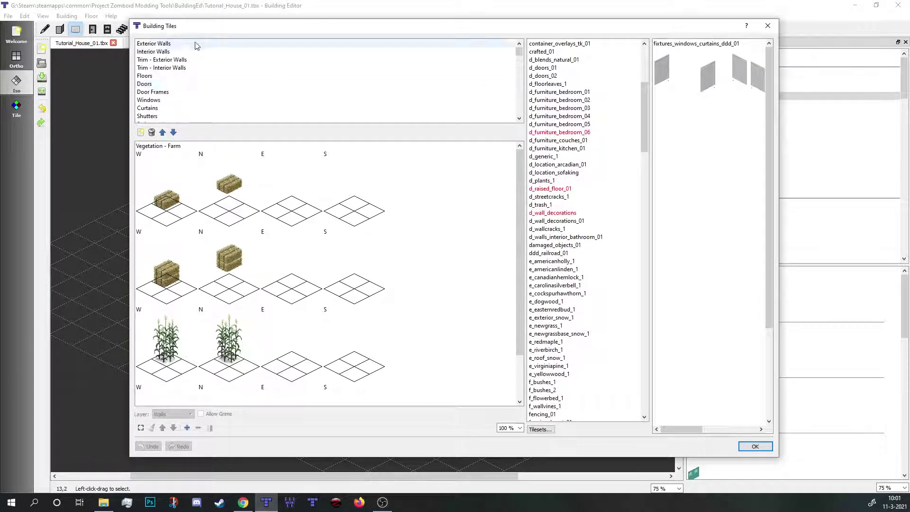
{"action": "scroll", "coordinate": [330, 300], "scroll_direction": "down", "scroll_amount": 2}
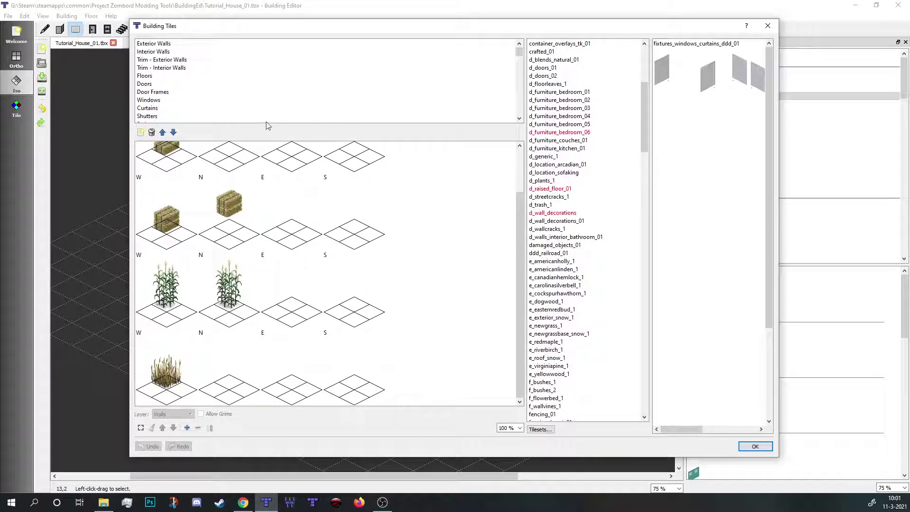
- Show the Exterior Walls category beside the walls_commercial_03 tileset, and widen the dialog and its tileset area
{"action": "left_click", "coordinate": [206, 43]}
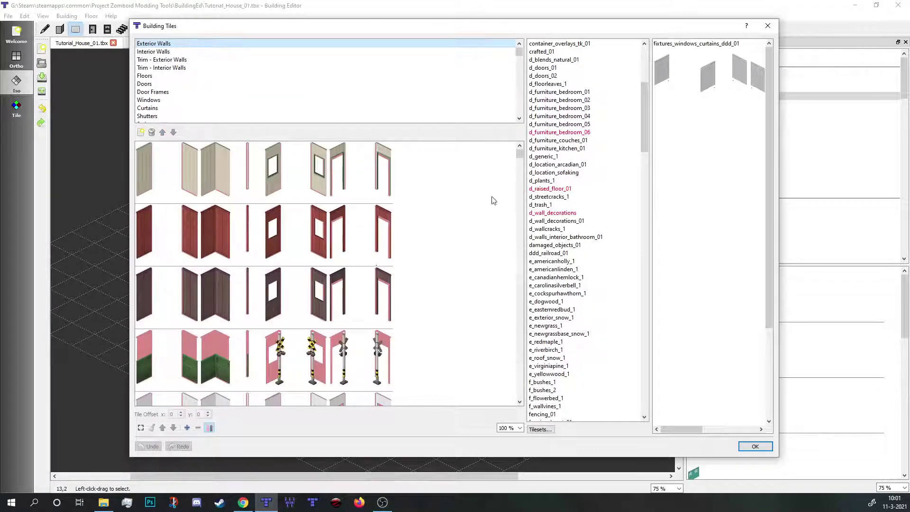
{"action": "left_click_drag", "start_coordinate": [520, 158], "coordinate": [522, 164]}
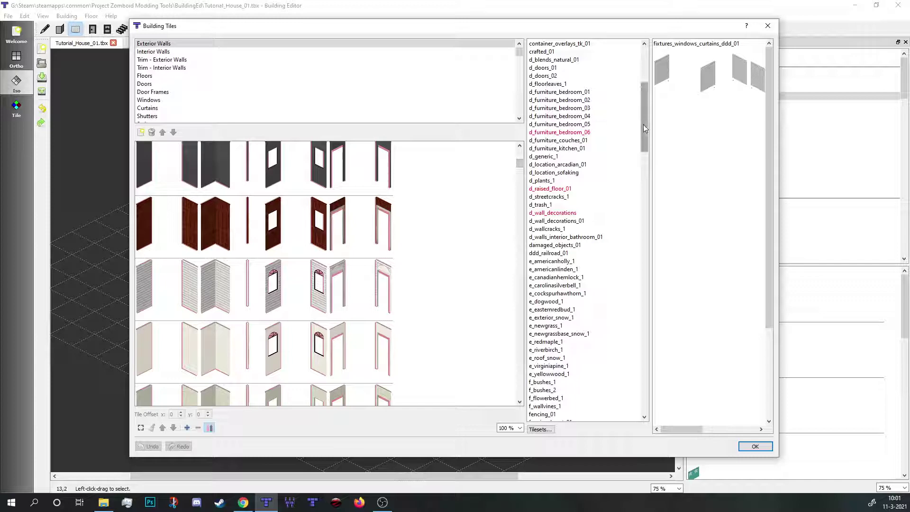
{"action": "left_click_drag", "start_coordinate": [644, 127], "coordinate": [632, 378]}
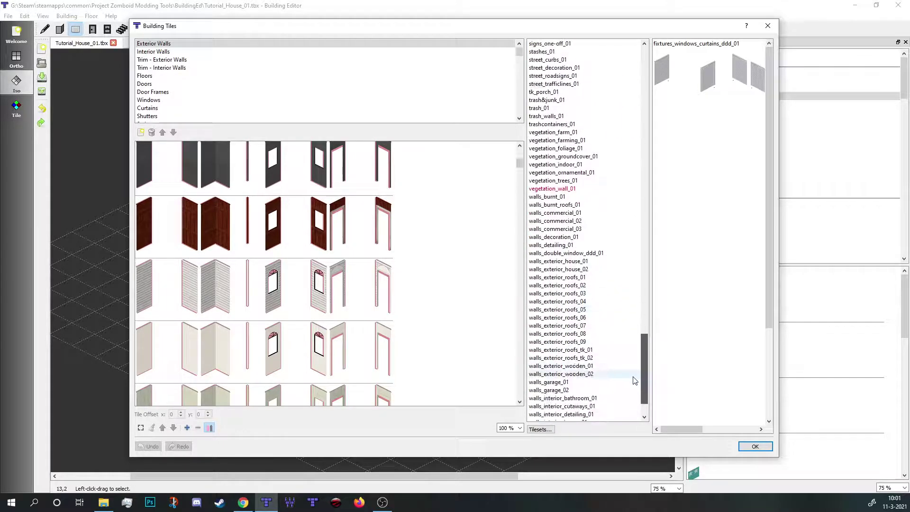
{"action": "left_click", "coordinate": [588, 221]}
{"action": "left_click", "coordinate": [586, 229]}
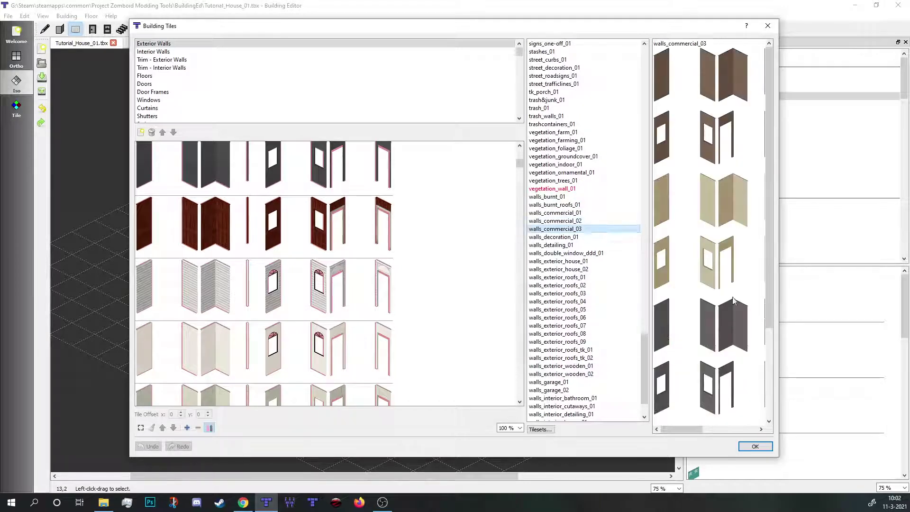
{"action": "left_click_drag", "start_coordinate": [780, 299], "coordinate": [907, 300]}
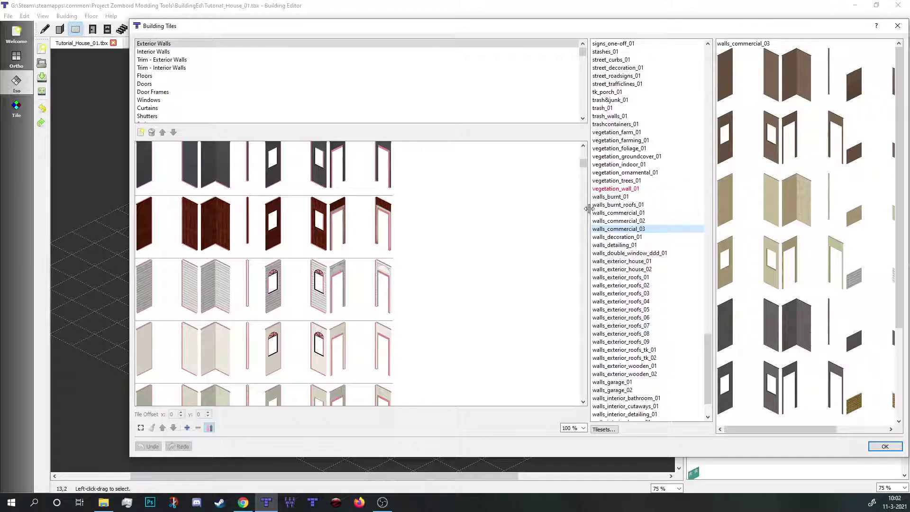
{"action": "left_click_drag", "start_coordinate": [588, 212], "coordinate": [487, 213]}
- Add a new empty wall entry at the end of Exterior Walls and select its first wall slot
{"action": "left_click_drag", "start_coordinate": [482, 162], "coordinate": [480, 395]}
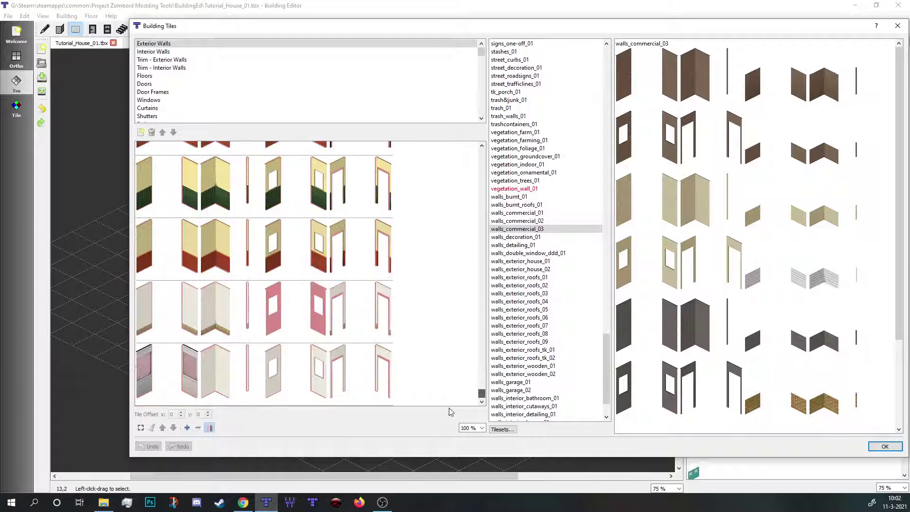
{"action": "left_click", "coordinate": [199, 375]}
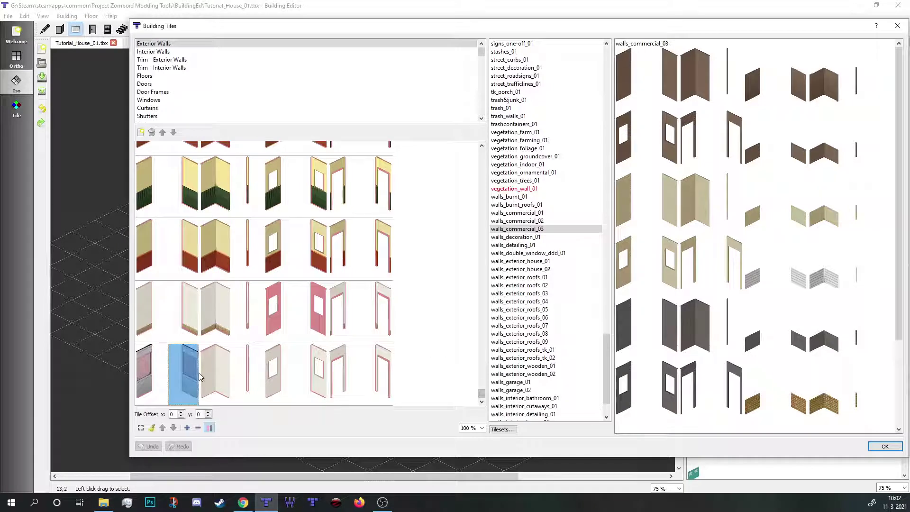
{"action": "left_click", "coordinate": [187, 428]}
{"action": "left_click", "coordinate": [155, 382]}
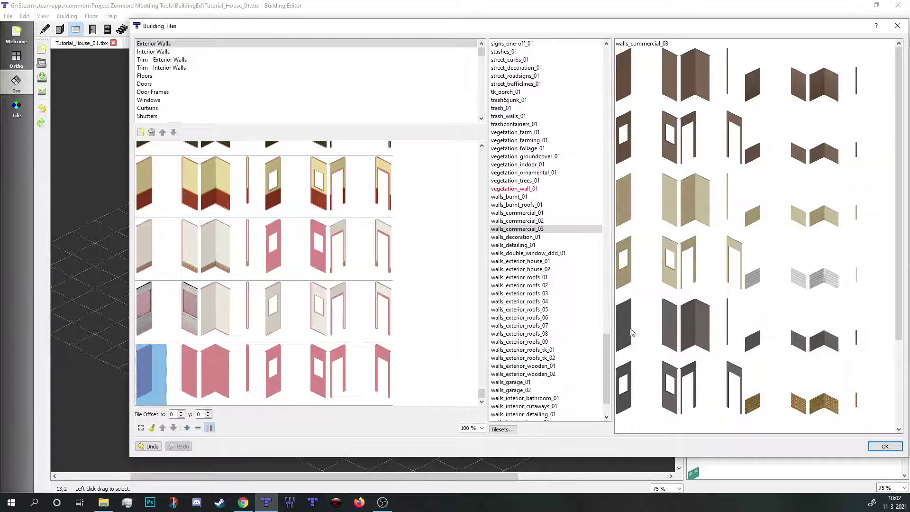
- Fill the new entry's wall, corner, pillar, window and door slots with the dark grey walls_commercial_03 tiles and accept the dialog
{"action": "left_click_drag", "start_coordinate": [632, 332], "coordinate": [157, 369]}
{"action": "left_click_drag", "start_coordinate": [669, 327], "coordinate": [232, 384]}
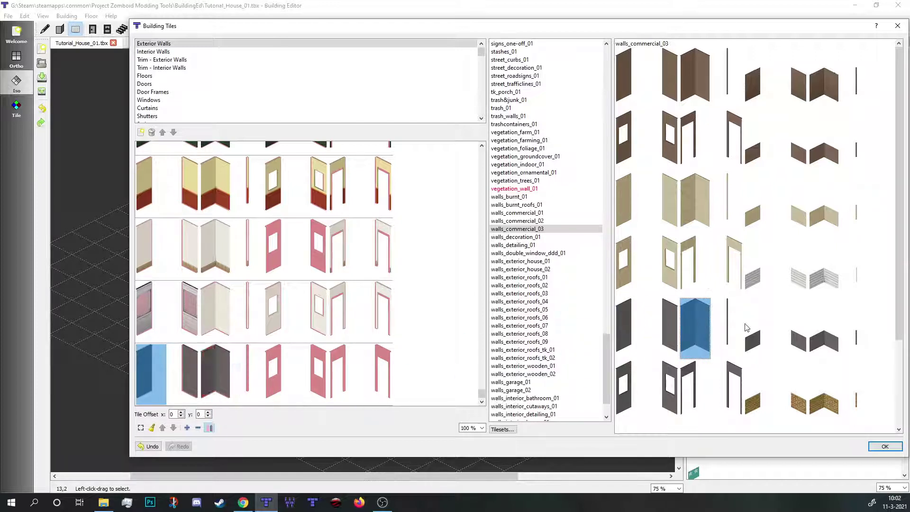
{"action": "left_click_drag", "start_coordinate": [739, 327], "coordinate": [208, 372]}
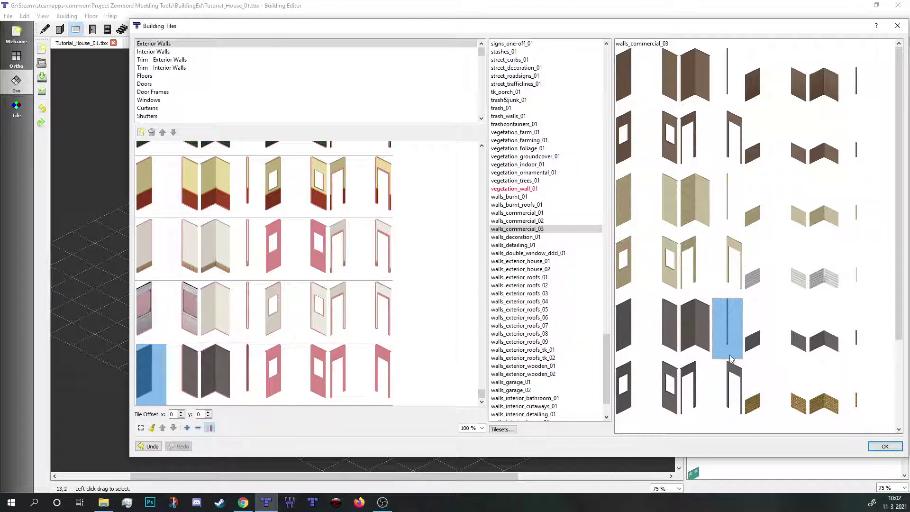
{"action": "left_click_drag", "start_coordinate": [633, 387], "coordinate": [275, 377]}
{"action": "left_click_drag", "start_coordinate": [659, 379], "coordinate": [313, 382]}
{"action": "left_click_drag", "start_coordinate": [690, 382], "coordinate": [339, 382]}
{"action": "left_click_drag", "start_coordinate": [729, 382], "coordinate": [377, 373]}
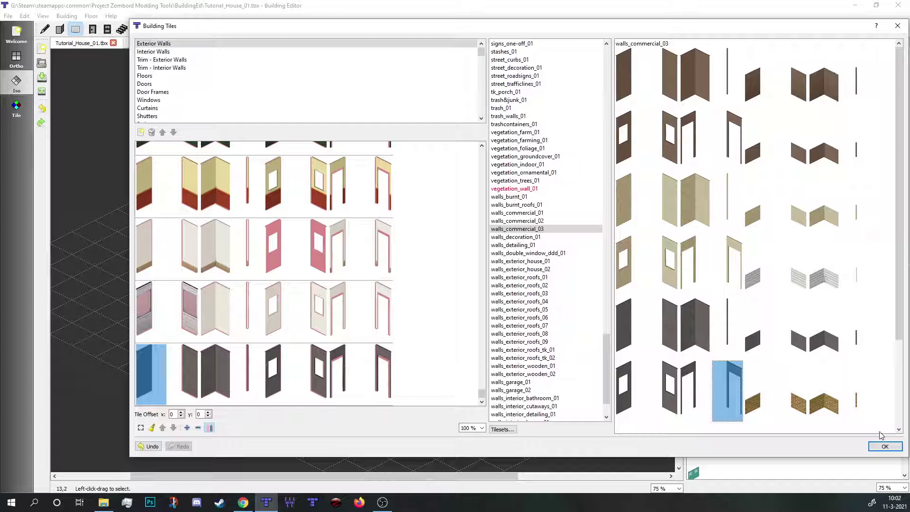
{"action": "left_click", "coordinate": [885, 446]}
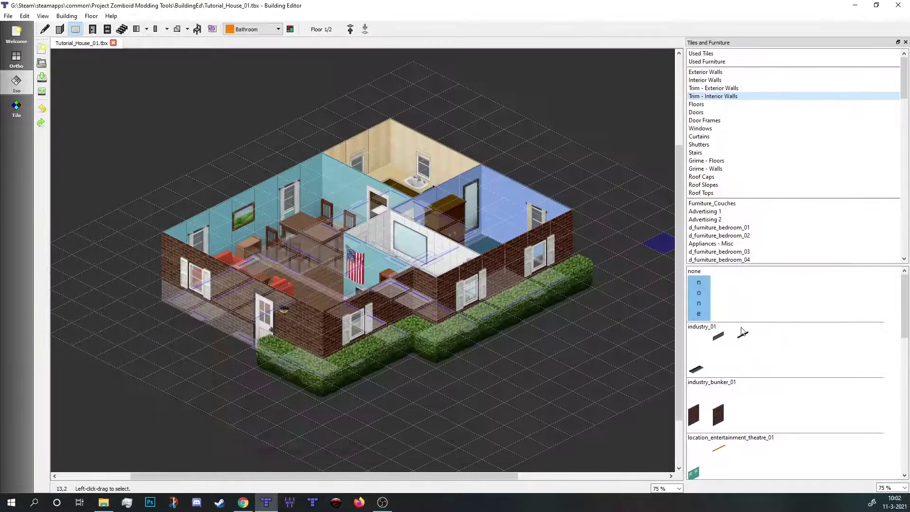
- Place a straight wall about five tiles long in front of the house hedge, using the fourth walls_commercial_03 exterior wall
{"action": "left_click", "coordinate": [732, 75]}
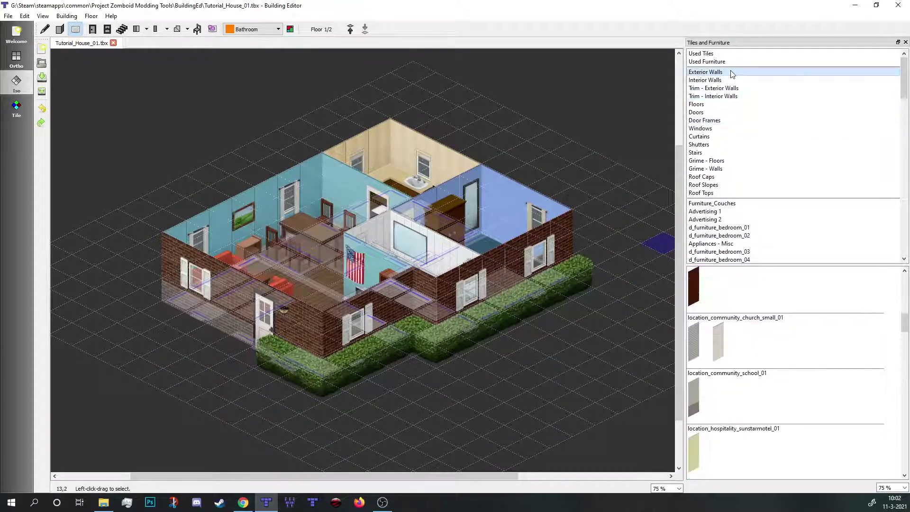
{"action": "left_click", "coordinate": [61, 29]}
{"action": "scroll", "coordinate": [881, 312], "scroll_direction": "up", "scroll_amount": 3}
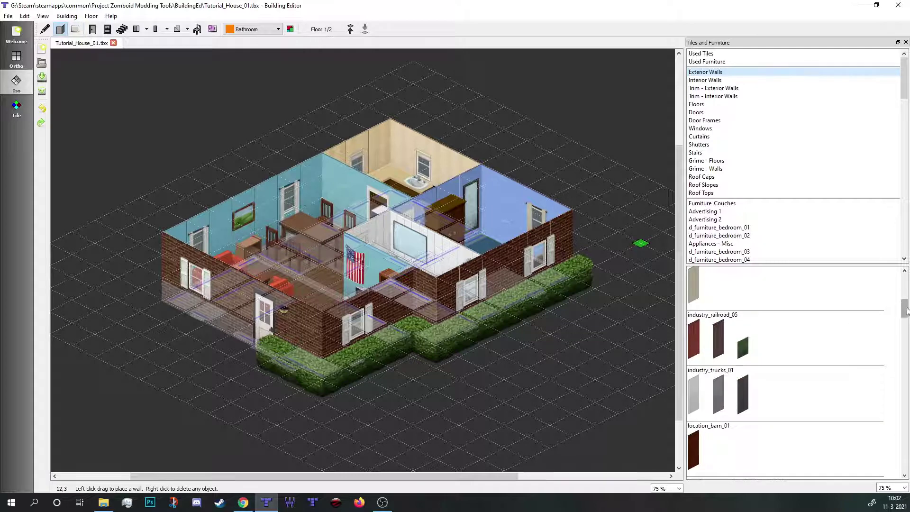
{"action": "mouse_move", "coordinate": [907, 311]}
{"action": "left_mouse_down"}
{"action": "mouse_move", "coordinate": [907, 379]}
{"action": "mouse_move", "coordinate": [907, 306]}
{"action": "left_mouse_up"}
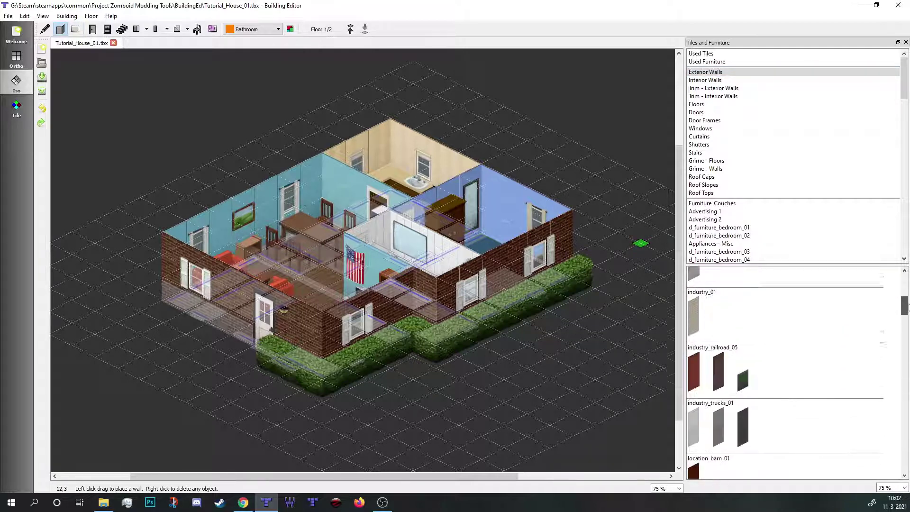
{"action": "scroll", "coordinate": [790, 425], "scroll_direction": "down", "scroll_amount": 10}
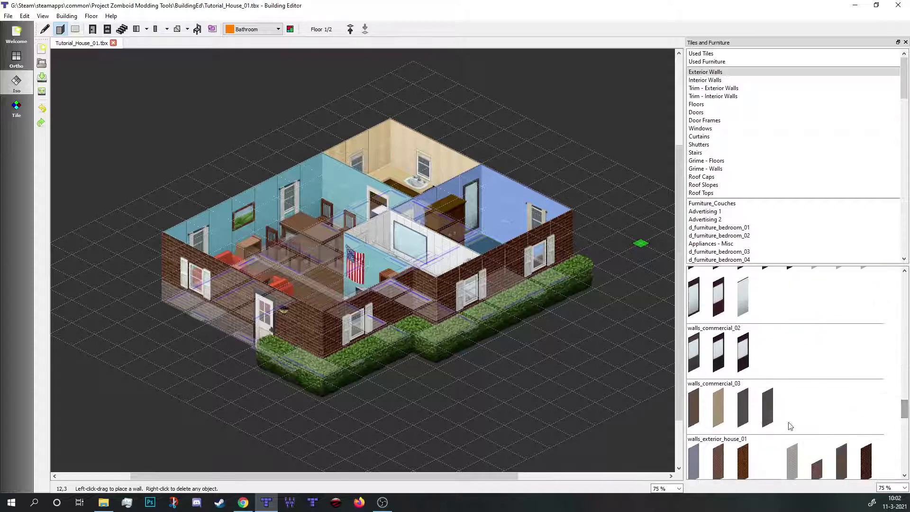
{"action": "left_click", "coordinate": [769, 405]}
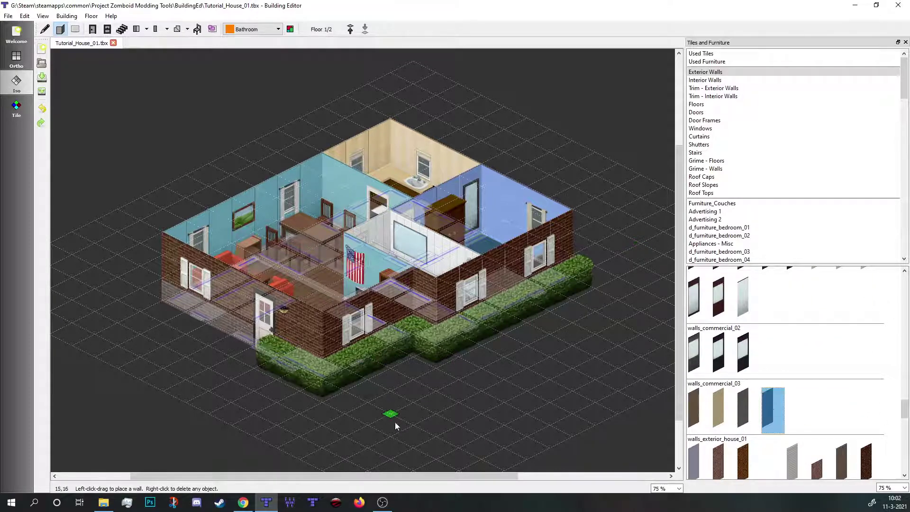
{"action": "left_click_drag", "start_coordinate": [396, 425], "coordinate": [528, 366]}
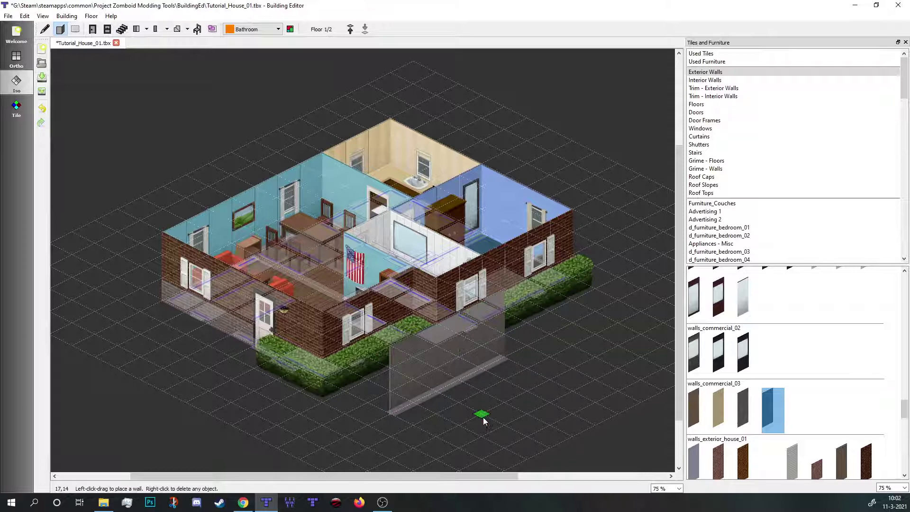
{"action": "scroll", "coordinate": [482, 418], "scroll_direction": "up", "scroll_amount": 4}
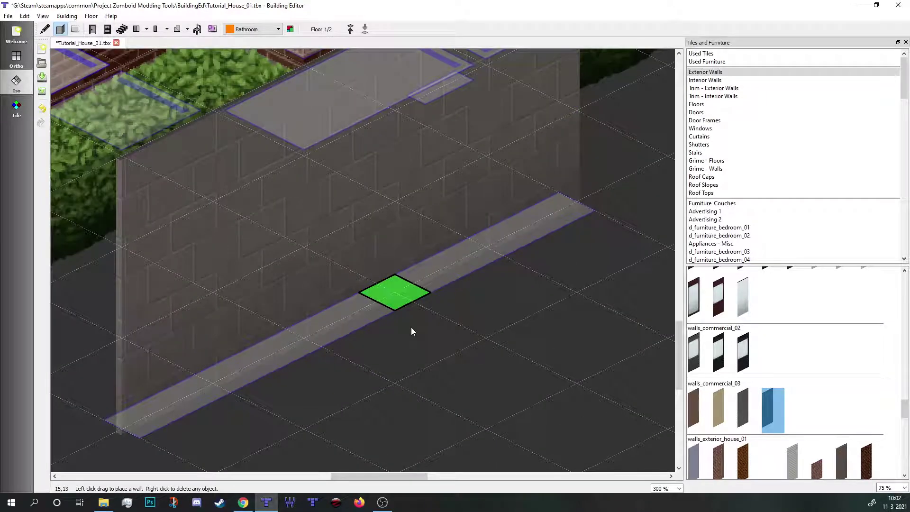
- Undo the wall placement and delete the dark grey walls_commercial_03 entry at the end of the Exterior Walls category
{"action": "key", "text": "ctrl+z"}
{"action": "double_click", "coordinate": [706, 71]}
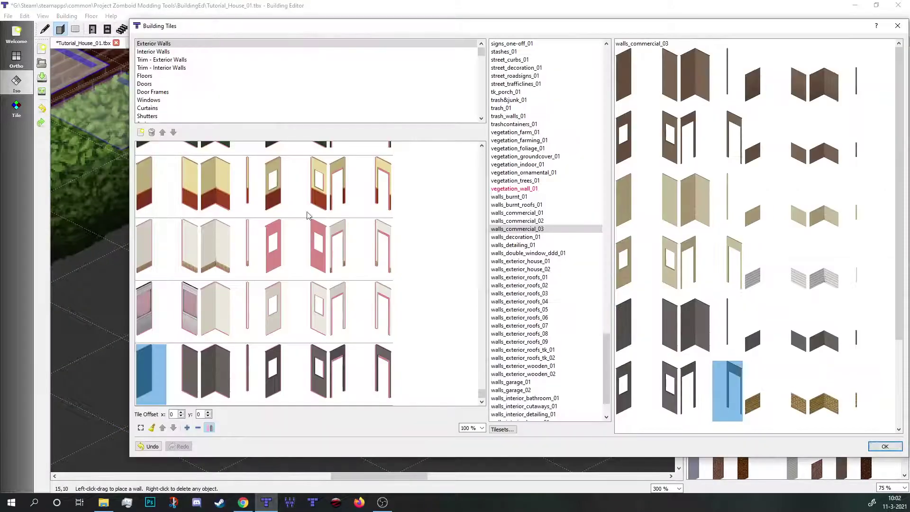
{"action": "left_click", "coordinate": [201, 430]}
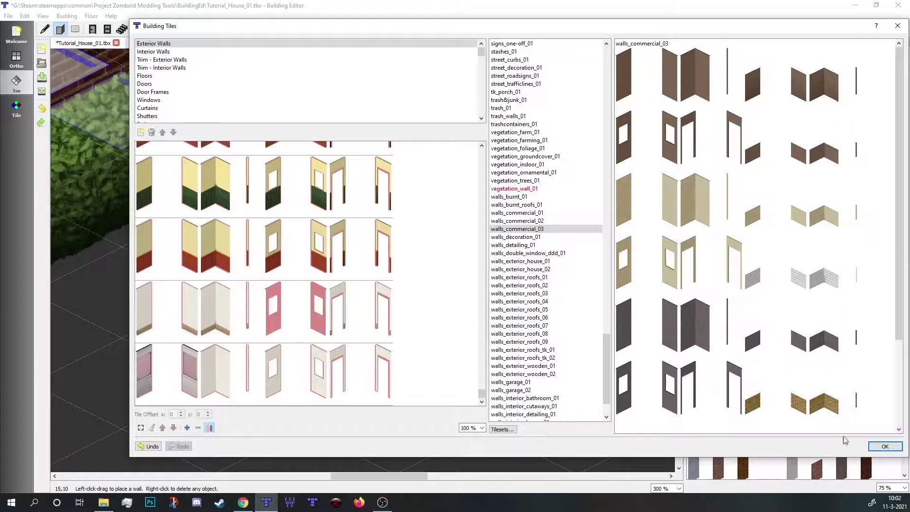
{"action": "left_click", "coordinate": [885, 448]}
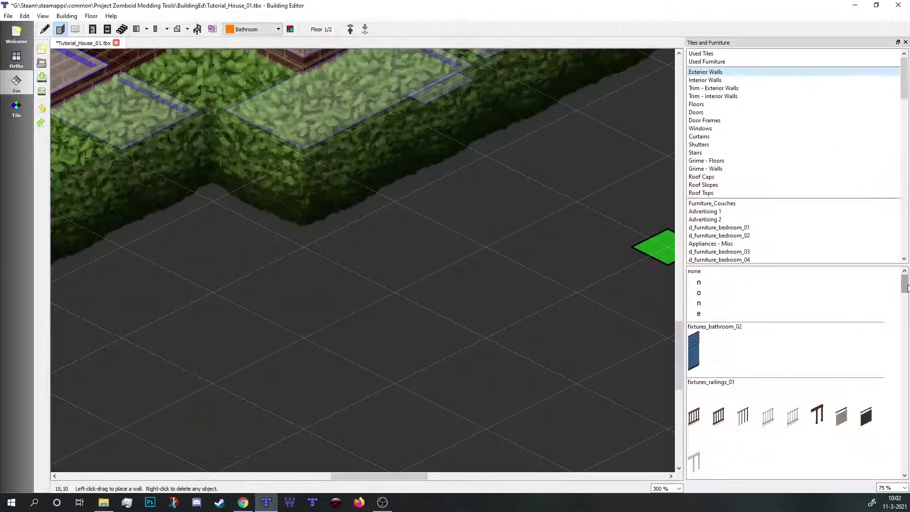
- Try a straight wall in front of the house with the dark grey walls_commercial_03 exterior tile and discard it
{"action": "left_click_drag", "start_coordinate": [906, 287], "coordinate": [906, 417]}
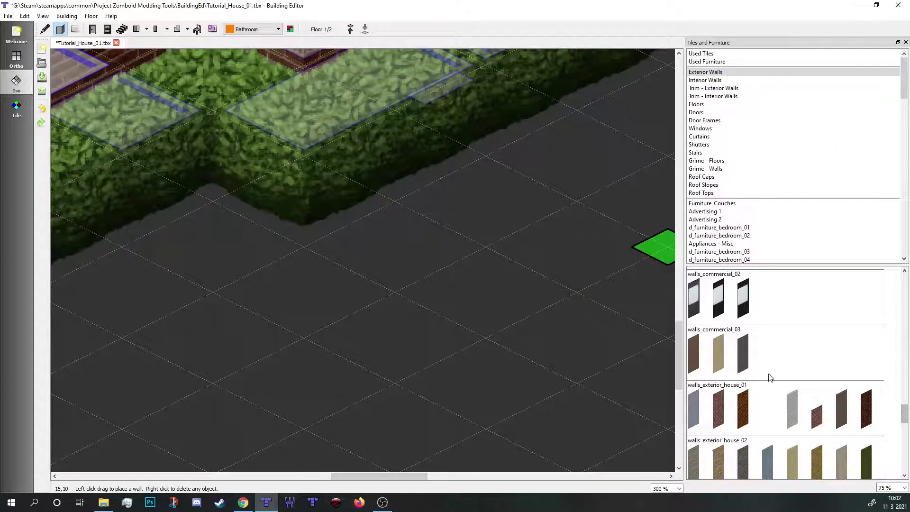
{"action": "left_click", "coordinate": [748, 362]}
{"action": "scroll", "coordinate": [469, 291], "scroll_direction": "down", "scroll_amount": 2, "text": "ctrl"}
{"action": "left_click_drag", "start_coordinate": [278, 422], "coordinate": [564, 325]}
{"action": "right_click", "coordinate": [564, 325]}
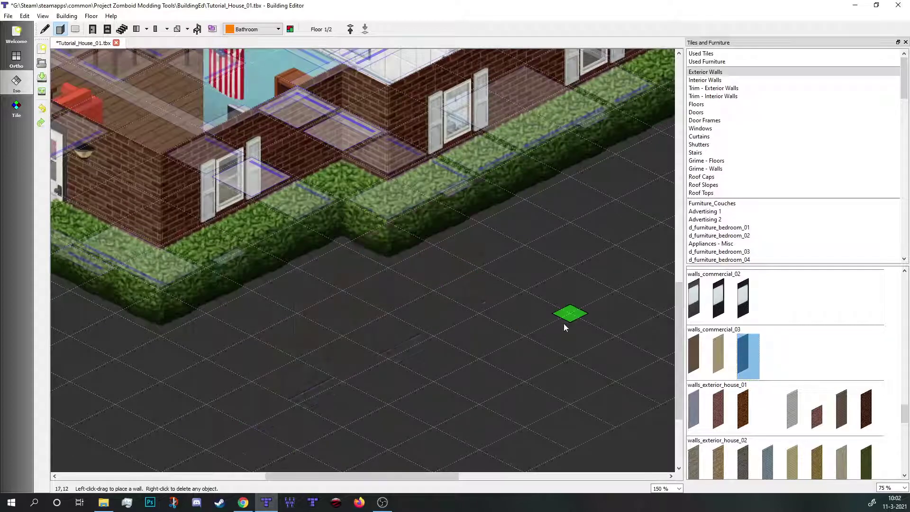
{"action": "scroll", "coordinate": [488, 345], "scroll_direction": "down", "scroll_amount": 2}
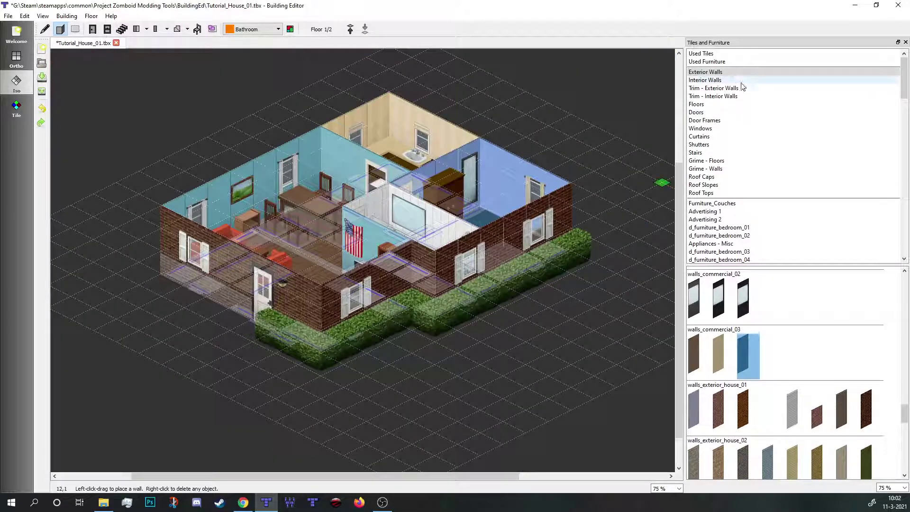
- Examine the d_furniture_bedroom furniture groups in the Building Tiles dialog and close it
{"action": "double_click", "coordinate": [739, 73]}
{"action": "scroll", "coordinate": [212, 96], "scroll_direction": "down", "scroll_amount": 6}
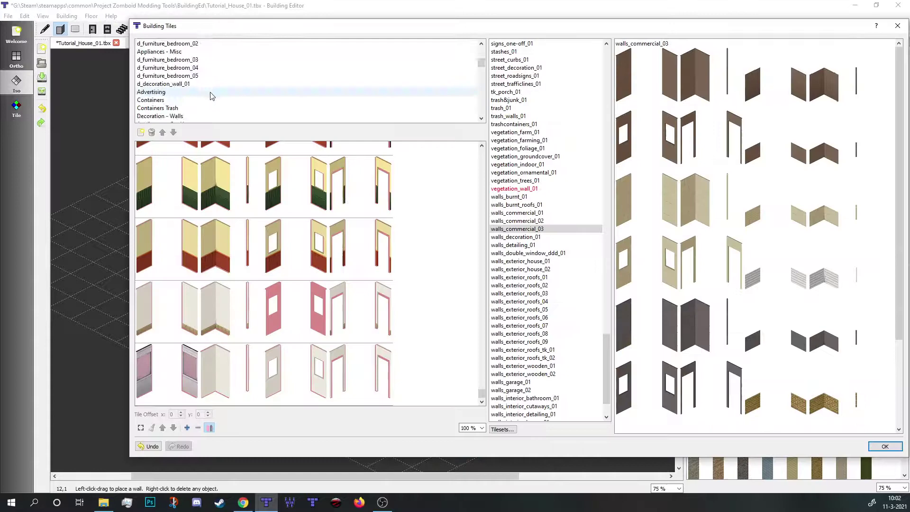
{"action": "scroll", "coordinate": [212, 92], "scroll_direction": "up", "scroll_amount": 3}
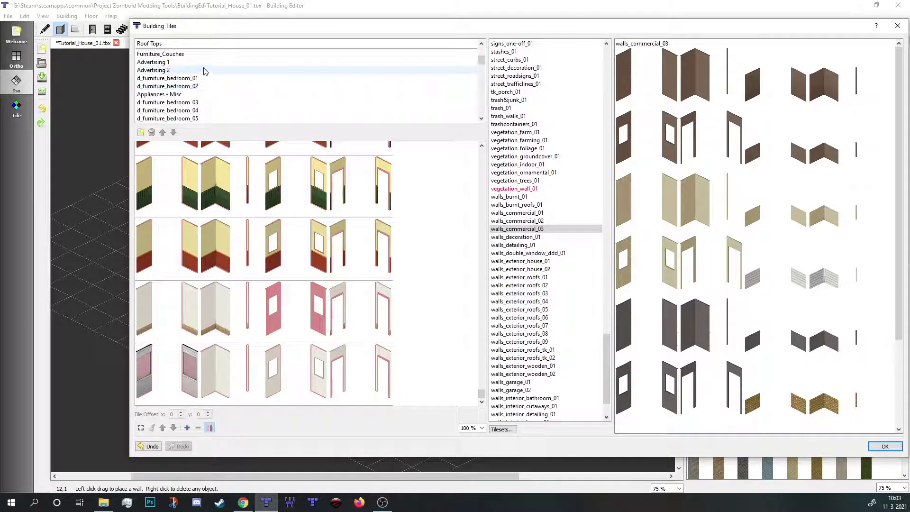
{"action": "left_click", "coordinate": [212, 79]}
{"action": "scroll", "coordinate": [464, 349], "scroll_direction": "down", "scroll_amount": 6}
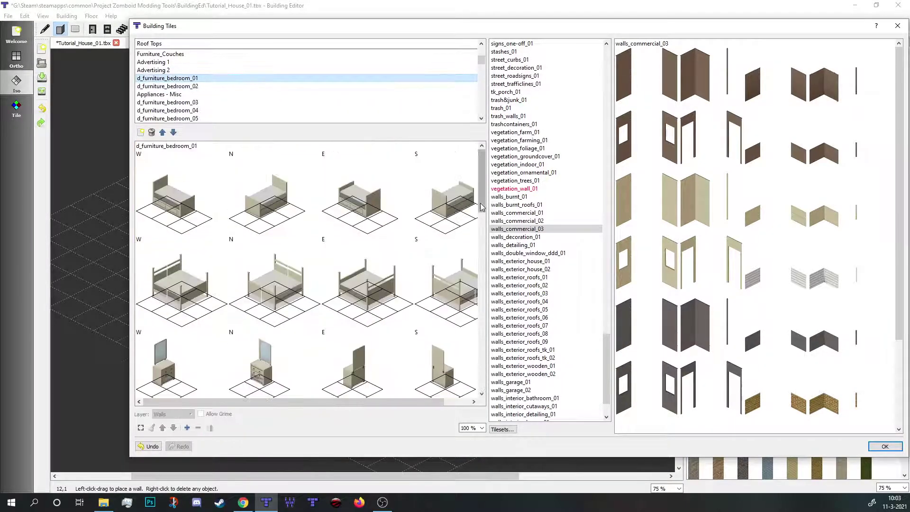
{"action": "left_click", "coordinate": [203, 87]}
{"action": "left_click_drag", "start_coordinate": [482, 364], "coordinate": [458, 175]}
{"action": "left_click", "coordinate": [176, 110]}
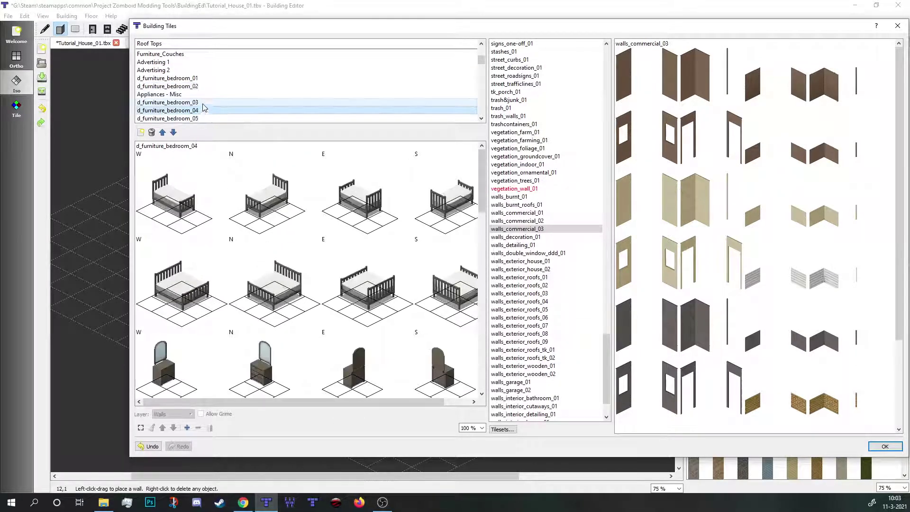
{"action": "left_click", "coordinate": [201, 102]}
{"action": "scroll", "coordinate": [345, 262], "scroll_direction": "down", "scroll_amount": 5}
{"action": "scroll", "coordinate": [344, 262], "scroll_direction": "up", "scroll_amount": 5}
{"action": "scroll", "coordinate": [344, 262], "scroll_direction": "down", "scroll_amount": 5}
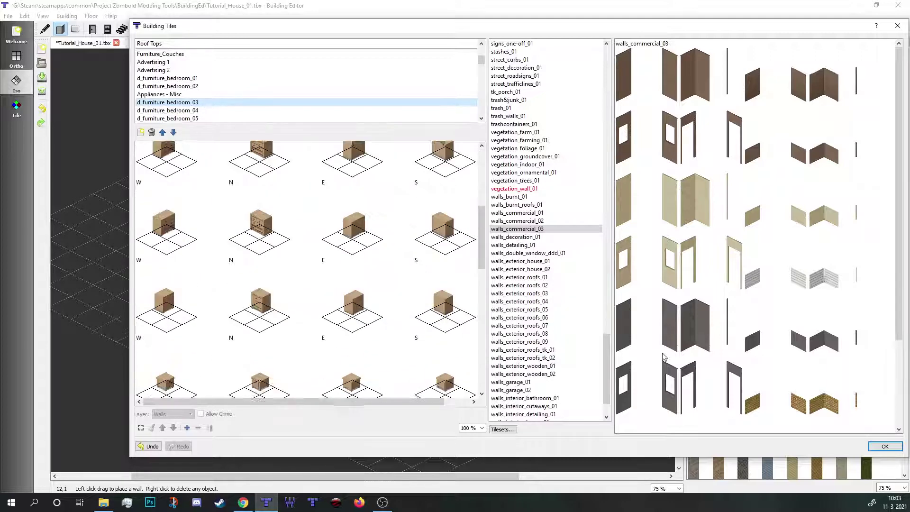
{"action": "left_click", "coordinate": [885, 448]}
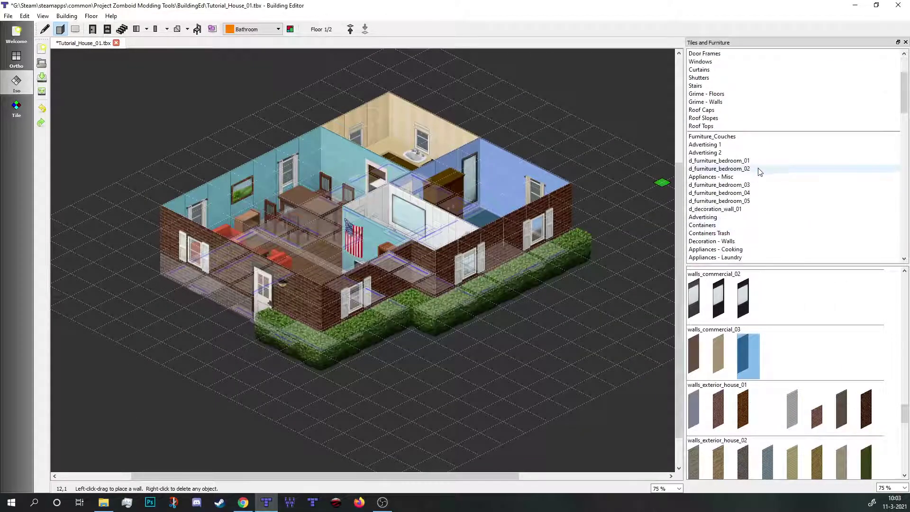
- Place a north-facing double bed, a west-facing single bed and a north-facing mirrored dresser from d_furniture_bedroom_03 outside the house
{"action": "left_click", "coordinate": [758, 186]}
{"action": "left_click", "coordinate": [758, 358]}
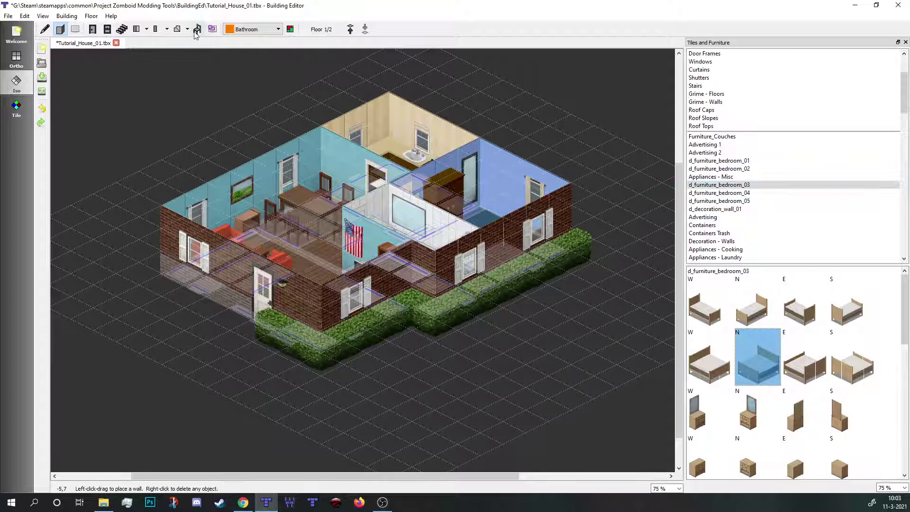
{"action": "left_click", "coordinate": [587, 337]}
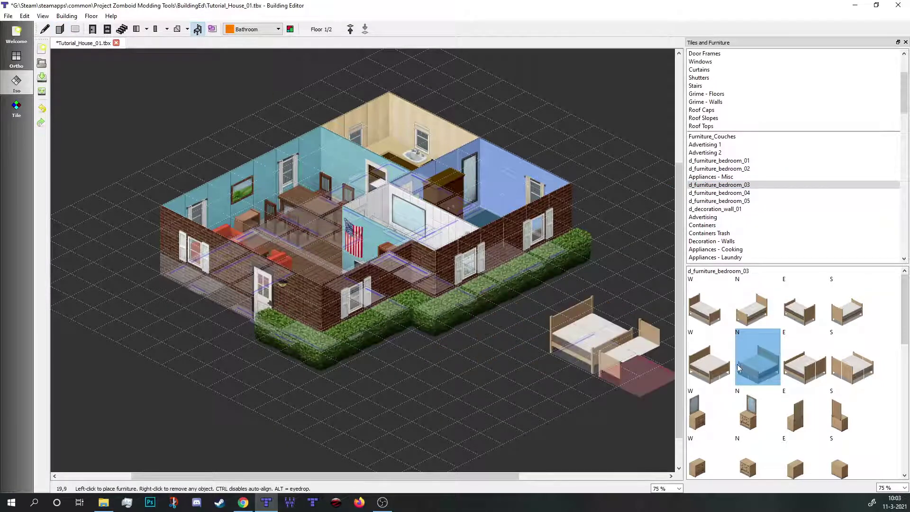
{"action": "left_click", "coordinate": [708, 311]}
{"action": "left_click", "coordinate": [539, 363]}
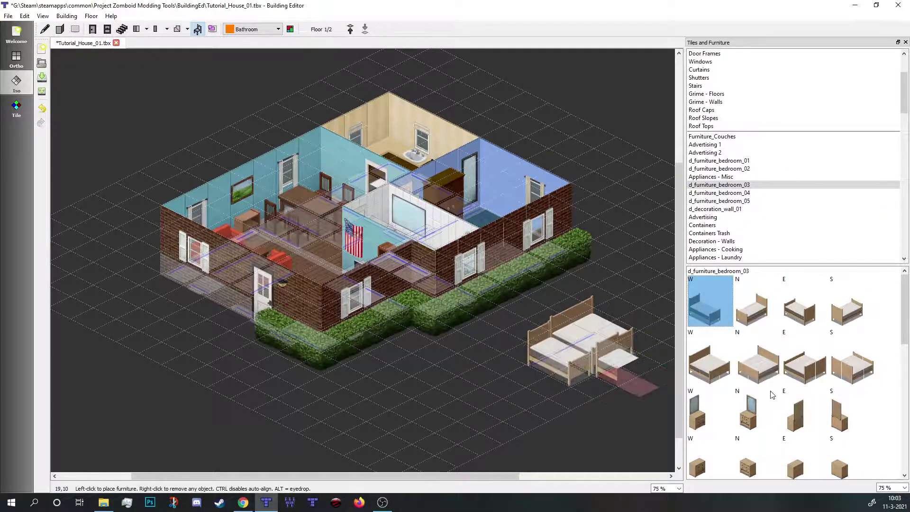
{"action": "left_click", "coordinate": [766, 401]}
{"action": "left_click", "coordinate": [524, 392]}
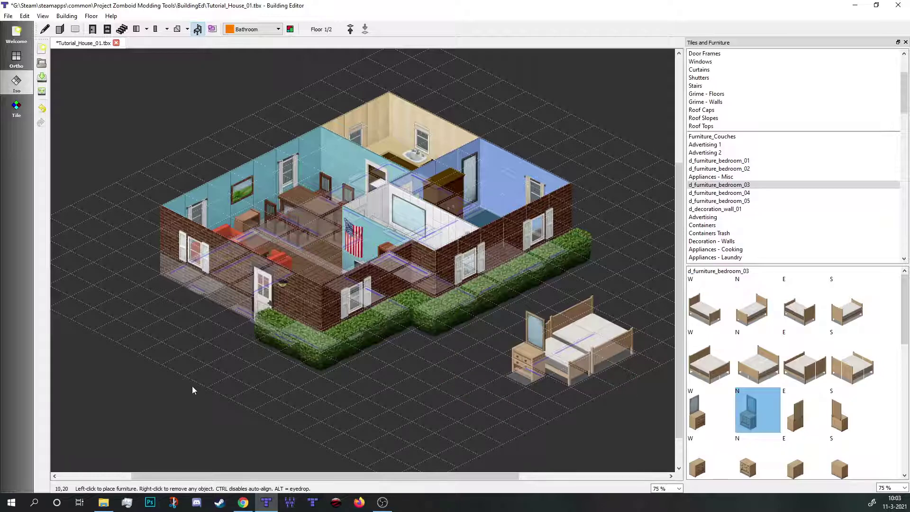
- Undo the placement of the two beds and the mirrored dresser
{"action": "key", "text": "ctrl+z"}
{"action": "key", "text": "ctrl+z"}
{"action": "key", "text": "ctrl+z"}
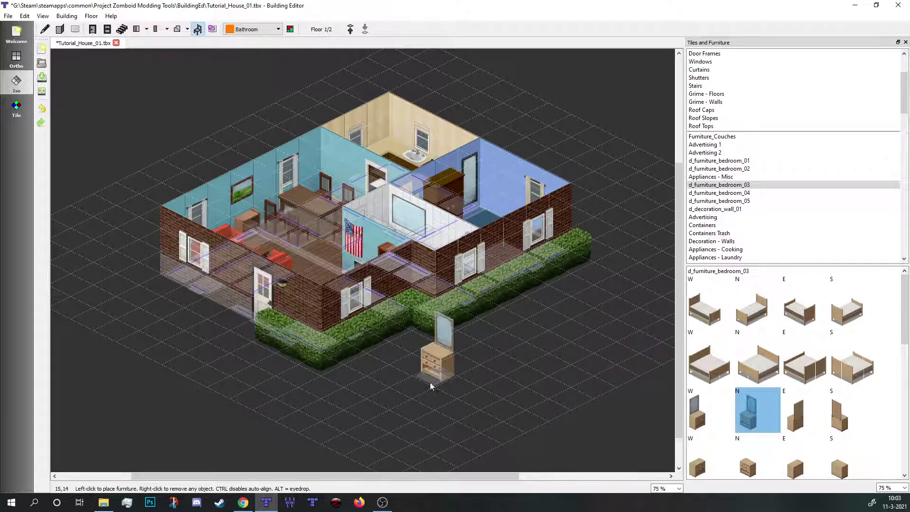
{"action": "middle_click_drag", "start_coordinate": [481, 376], "coordinate": [446, 372]}
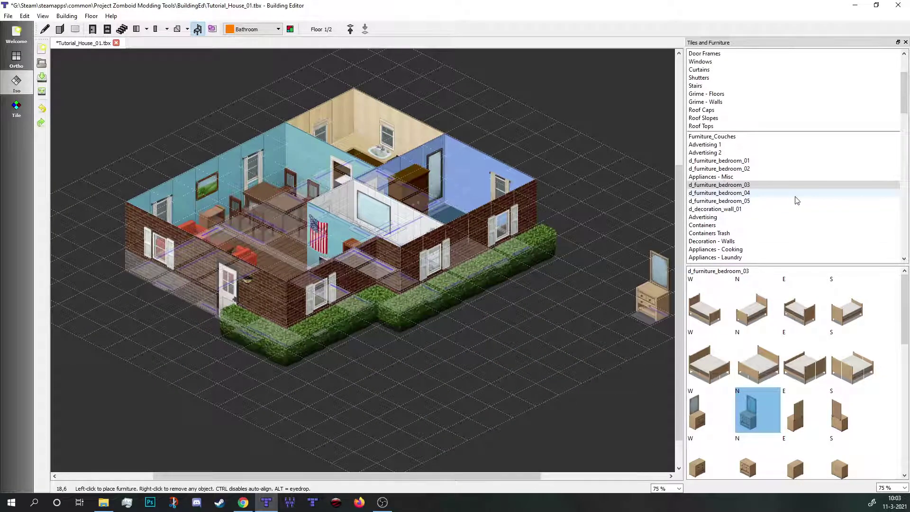
- Try a wall in front of the house with the third walls_exterior_house_02 tile of the Interior Walls category and undo it
{"action": "scroll", "coordinate": [752, 105], "scroll_direction": "up", "scroll_amount": 3}
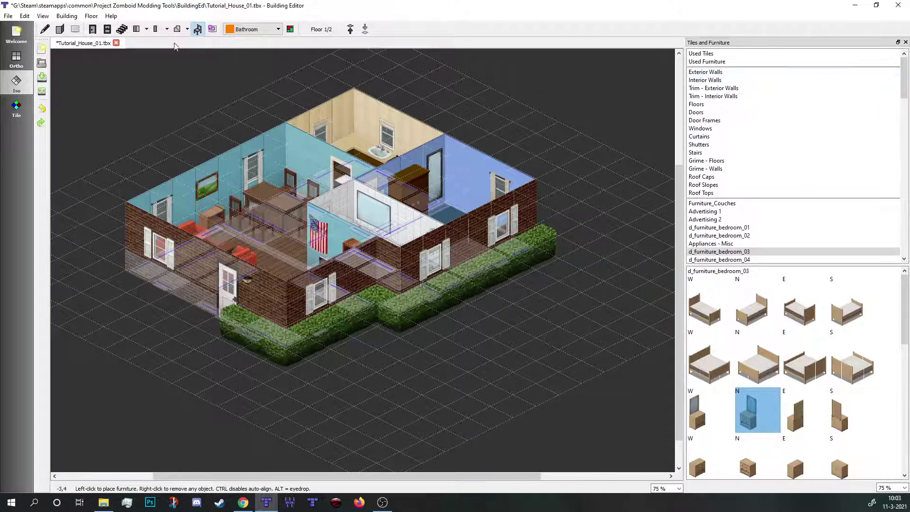
{"action": "left_click", "coordinate": [60, 30]}
{"action": "left_click", "coordinate": [705, 80]}
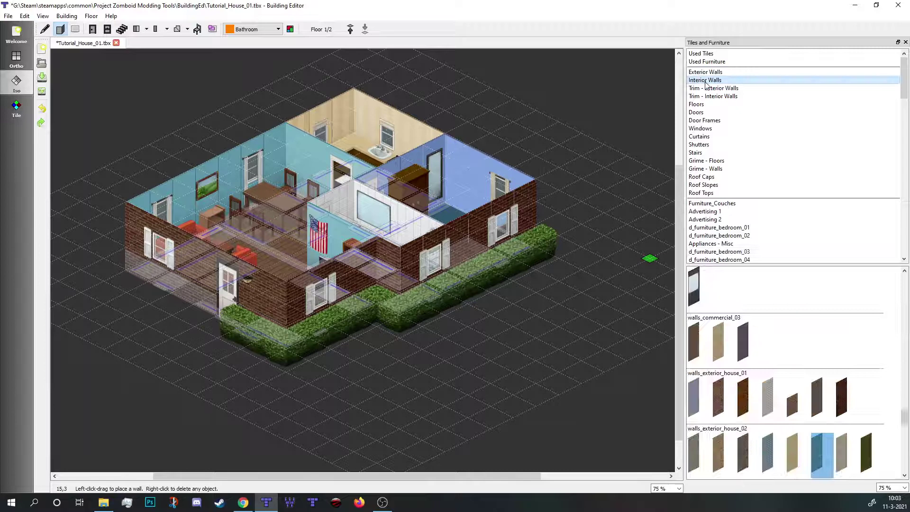
{"action": "left_click", "coordinate": [748, 456]}
{"action": "left_click_drag", "start_coordinate": [365, 376], "coordinate": [371, 267]}
{"action": "key", "text": "ctrl+z"}
- Try a long straight wall in front of the hedge with the third walls_exterior_house_01 exterior tile and undo it
{"action": "left_click", "coordinate": [732, 73]}
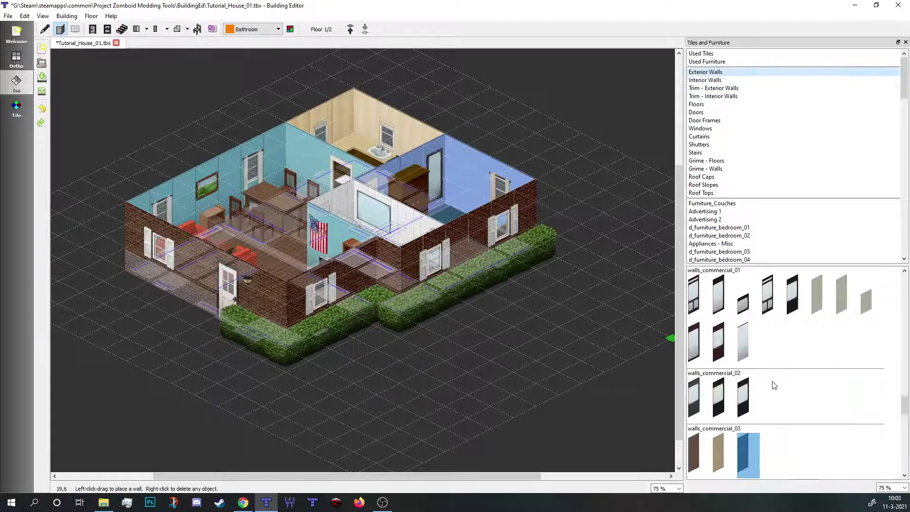
{"action": "scroll", "coordinate": [773, 384], "scroll_direction": "down", "scroll_amount": 2}
{"action": "left_click", "coordinate": [744, 431]}
{"action": "left_click_drag", "start_coordinate": [398, 407], "coordinate": [584, 297]}
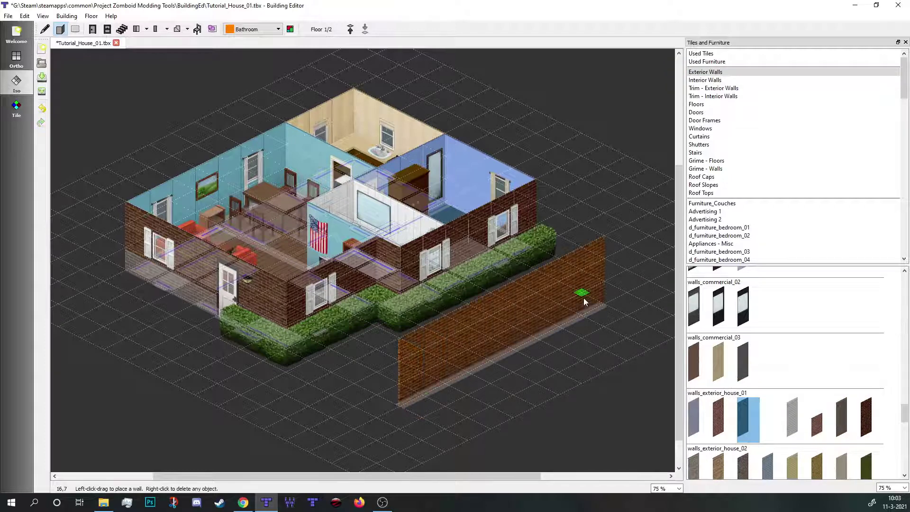
{"action": "key", "text": "ctrl+z"}
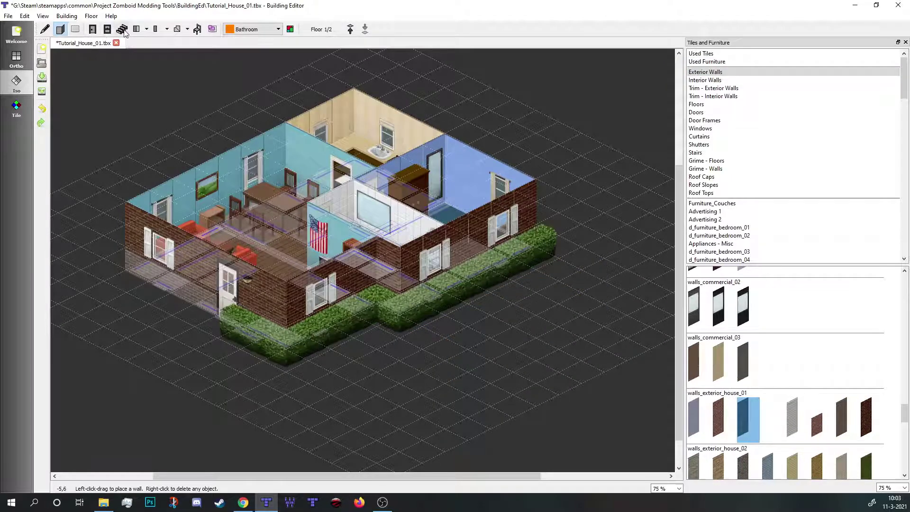
- Try the third and first walls_exterior_house_02 tiles on the house's exterior walls and restore the last walls_exterior_house_01 brick
{"action": "left_click", "coordinate": [198, 30]}
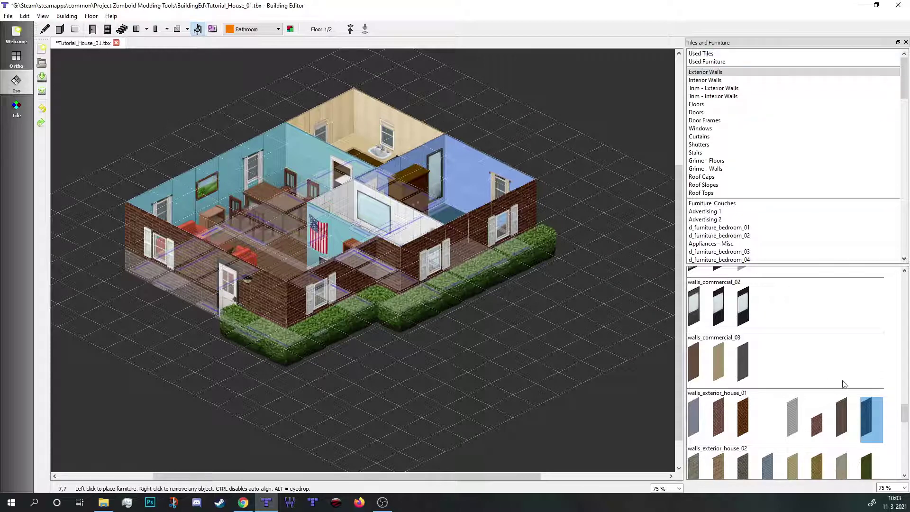
{"action": "scroll", "coordinate": [843, 382], "scroll_direction": "down", "scroll_amount": 2}
{"action": "scroll", "coordinate": [767, 383], "scroll_direction": "up", "scroll_amount": 1}
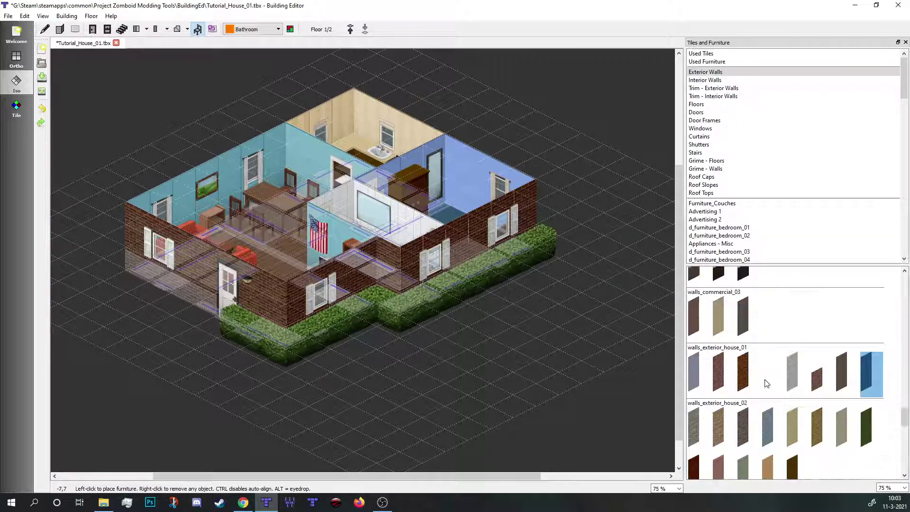
{"action": "left_click", "coordinate": [746, 434]}
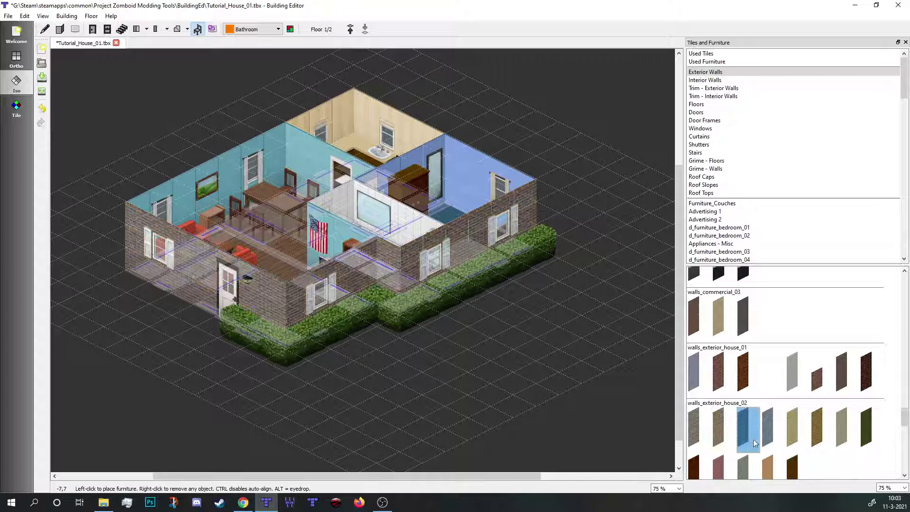
{"action": "left_click", "coordinate": [699, 426]}
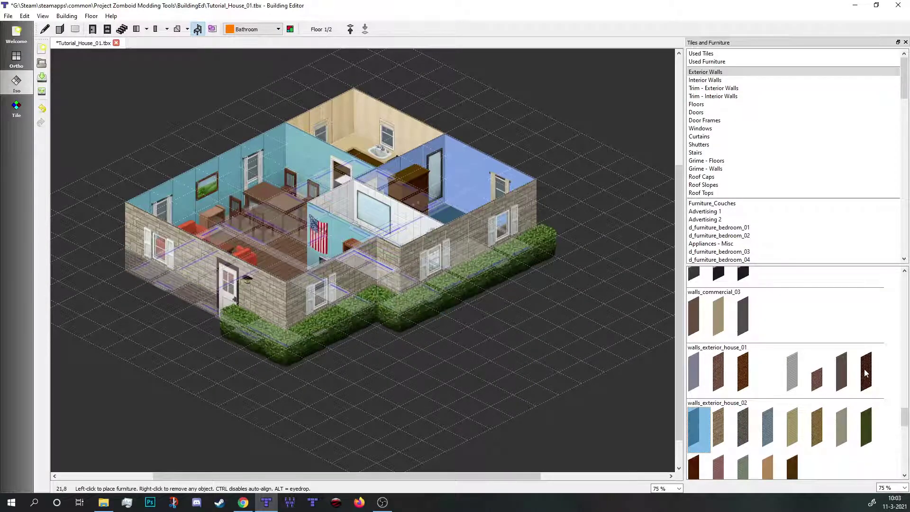
{"action": "left_click", "coordinate": [865, 368]}
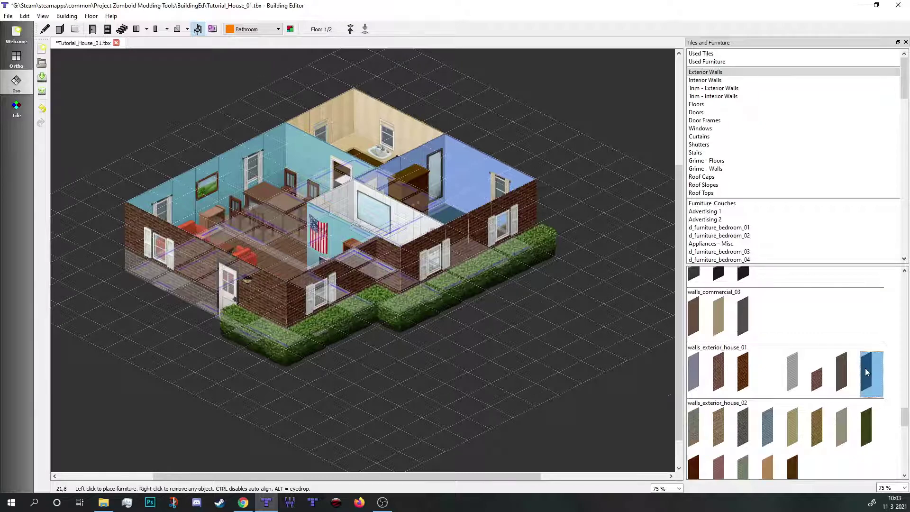
- Select the wall object across the living area, assign it the second location_restaurant_pie_01 exterior wall and clear the selection
{"action": "left_click", "coordinate": [60, 30]}
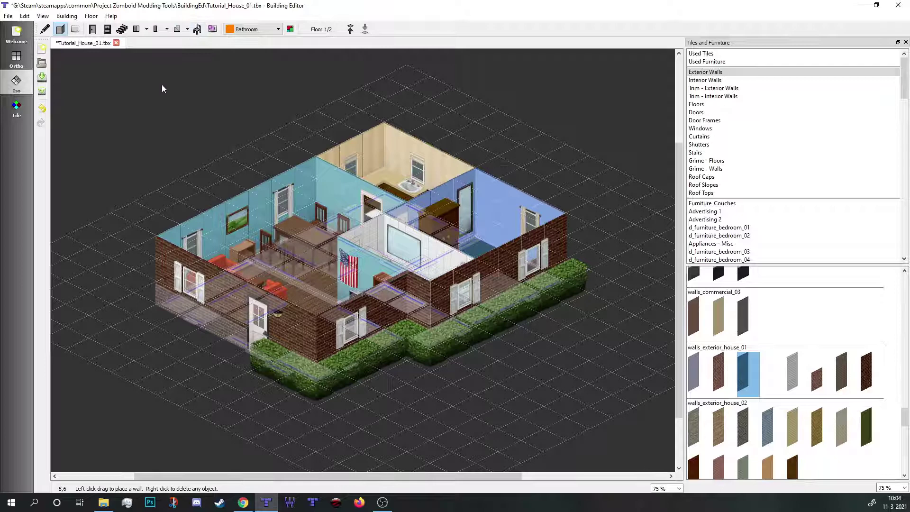
{"action": "left_click", "coordinate": [212, 30]}
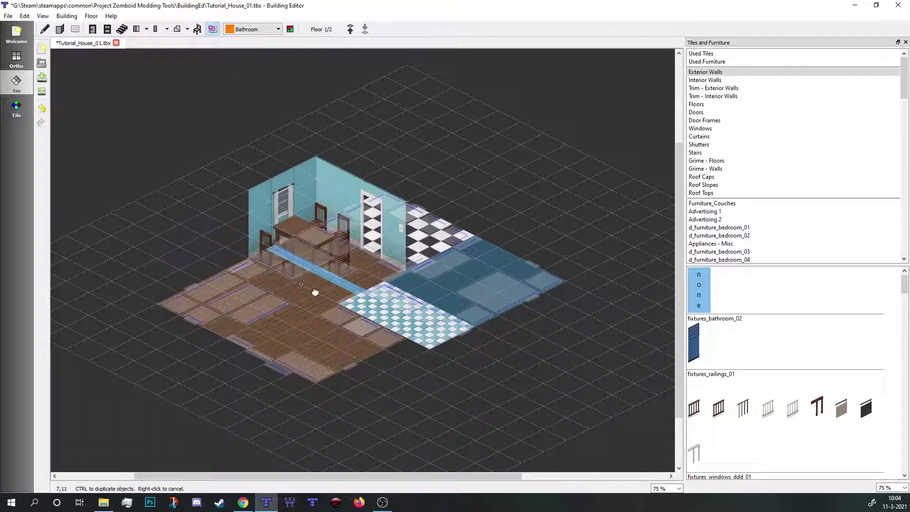
{"action": "scroll", "coordinate": [806, 368], "scroll_direction": "down", "scroll_amount": 2}
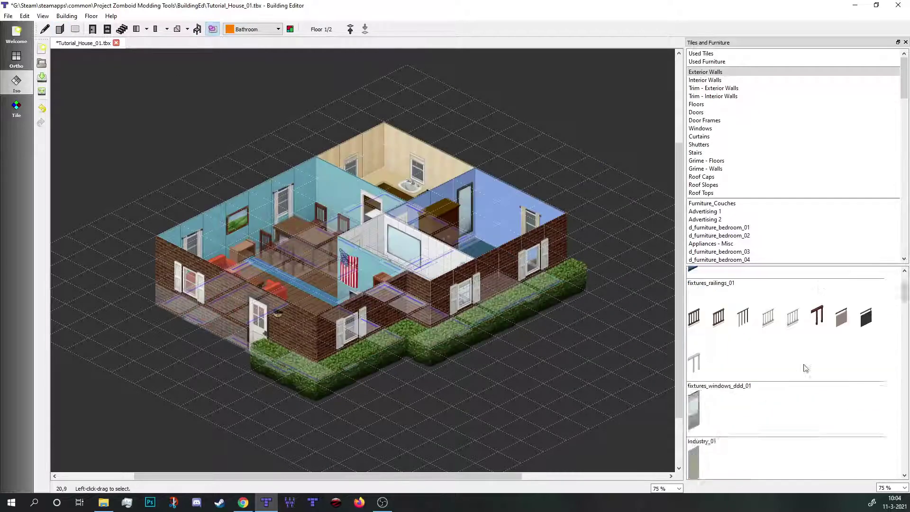
{"action": "scroll", "coordinate": [806, 369], "scroll_direction": "down", "scroll_amount": 5}
{"action": "scroll", "coordinate": [798, 384], "scroll_direction": "down", "scroll_amount": 6}
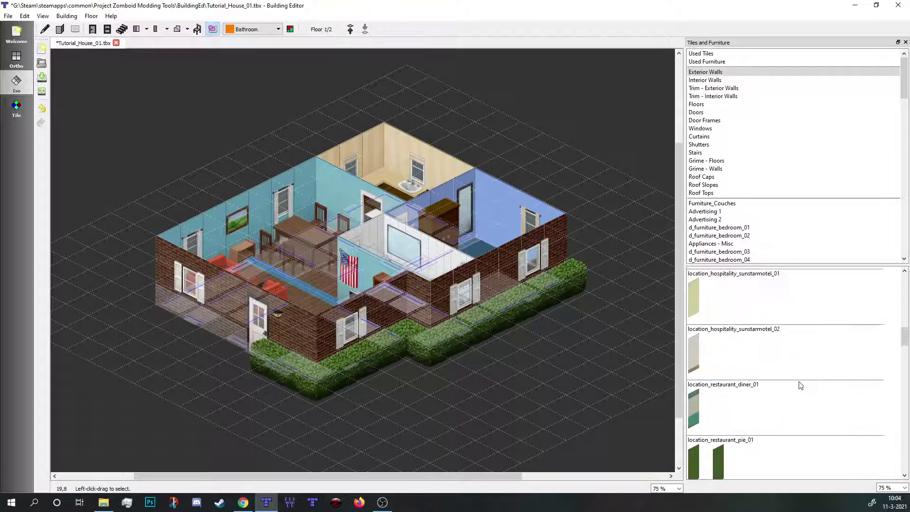
{"action": "left_click", "coordinate": [732, 363]}
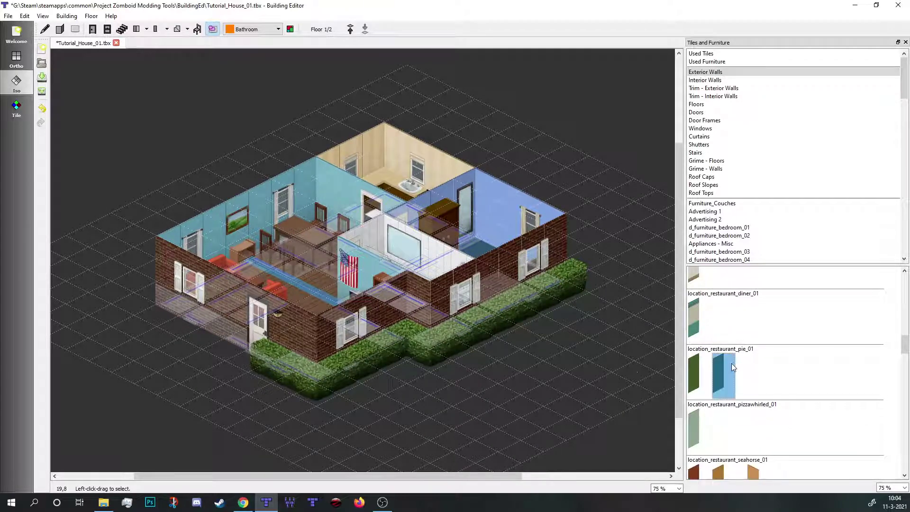
{"action": "left_click", "coordinate": [488, 377]}
{"action": "left_click", "coordinate": [320, 297]}
{"action": "left_click", "coordinate": [561, 402]}
{"action": "middle_click_drag", "start_coordinate": [580, 373], "coordinate": [493, 336]}
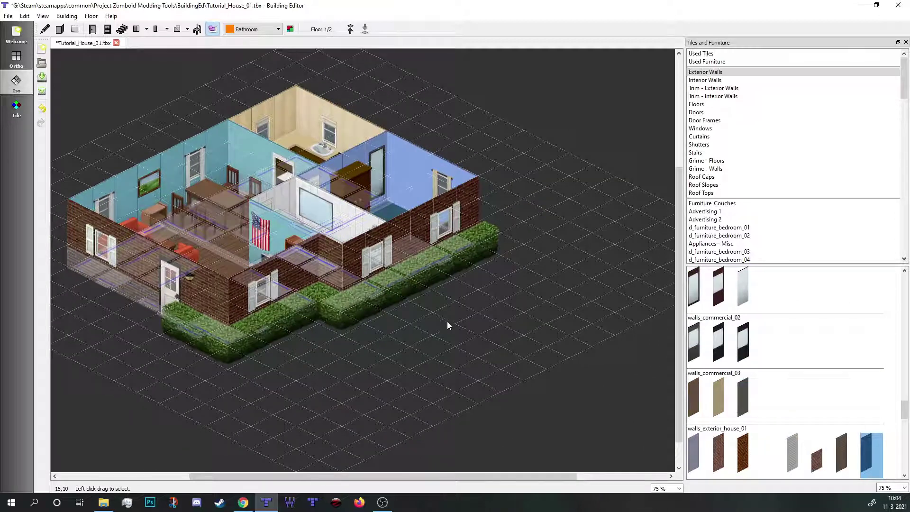
{"action": "middle_click_drag", "start_coordinate": [485, 371], "coordinate": [529, 439]}
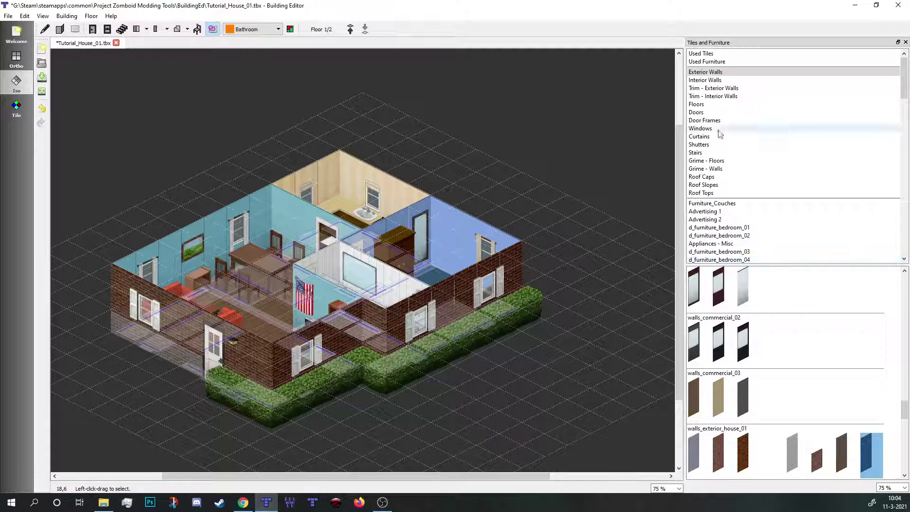
{"action": "middle_click_drag", "start_coordinate": [480, 389], "coordinate": [565, 330]}
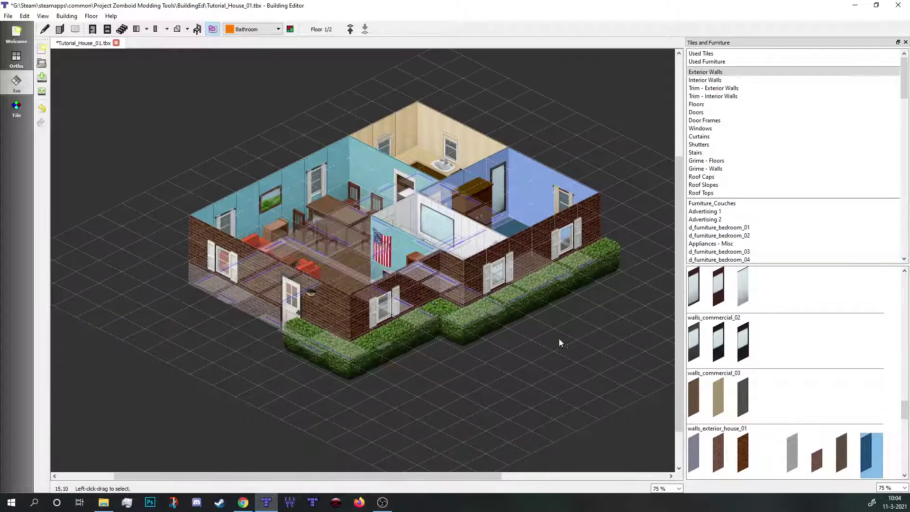